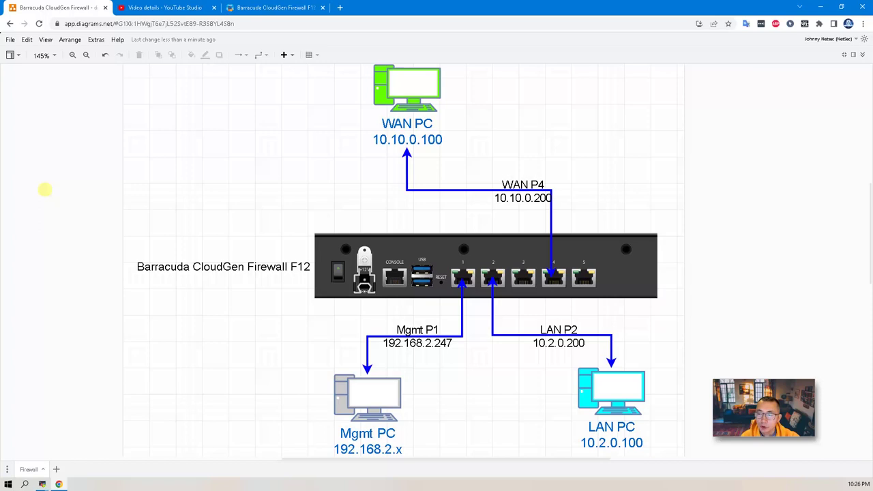
Switch to the 51sec.org blog post showing the Barracuda CloudGen F12 diagram section
click(242, 7)
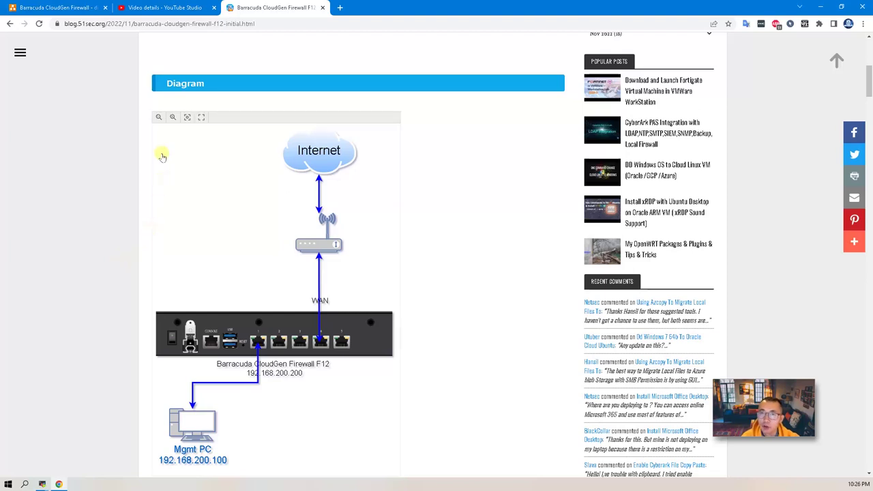
Return to the diagrams.net F12 lab diagram with its WAN, Mgmt and LAN links
click(70, 7)
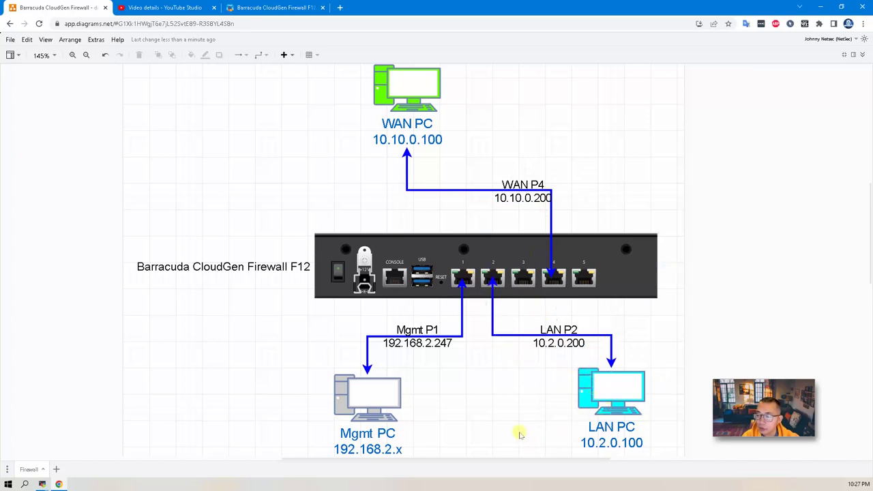
click(137, 7)
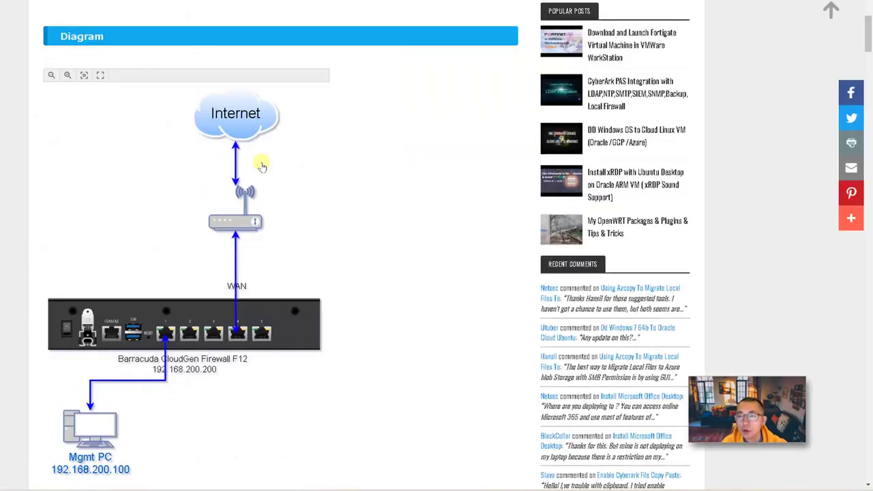
scroll(297, 256, up, 5)
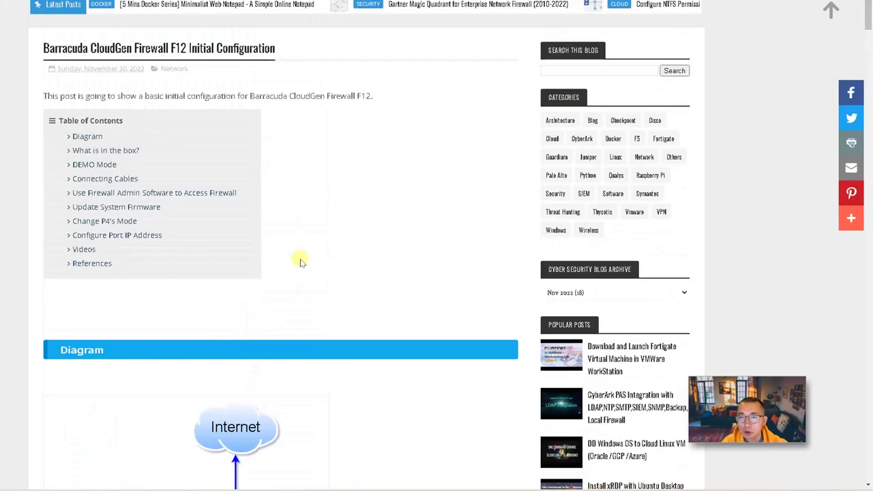
scroll(276, 256, down, 2)
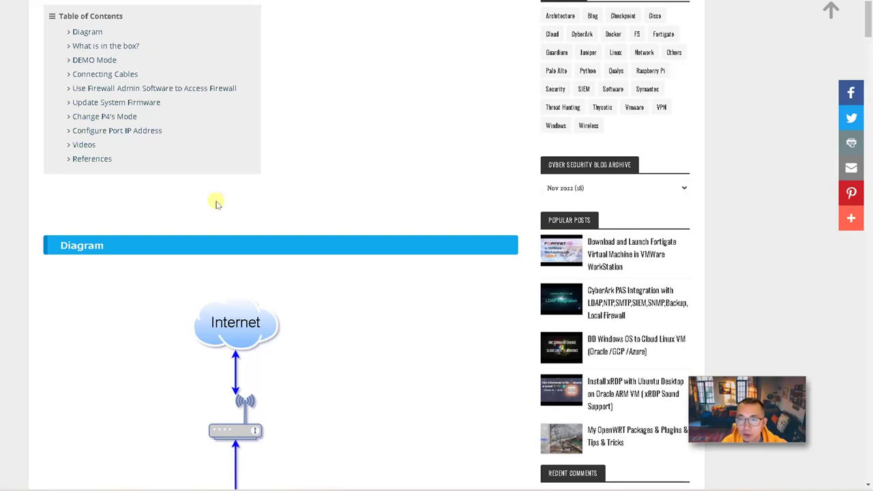
scroll(215, 203, down, 1)
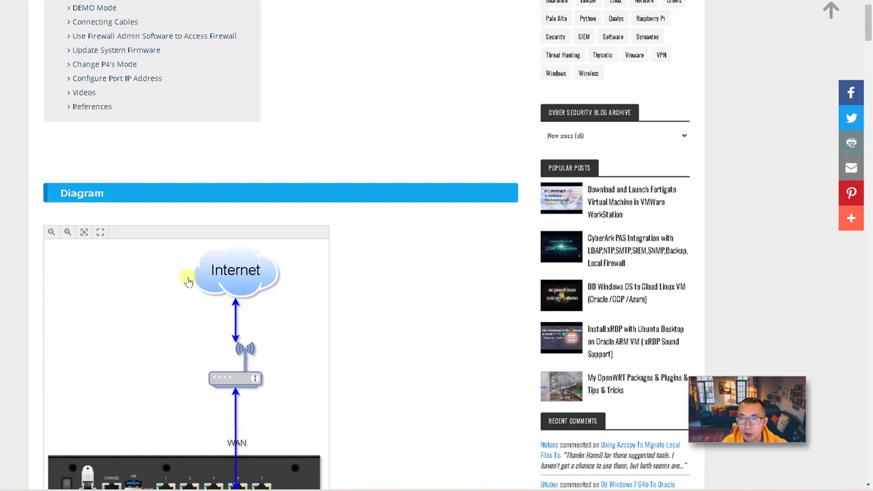
scroll(189, 285, down, 2)
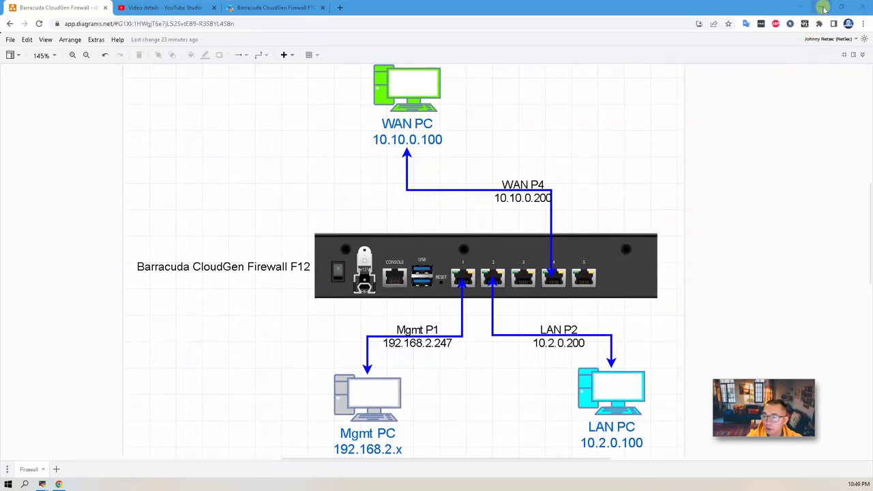
Minimize the browser and launch Barracuda Firewall Admin from the desktop
click(823, 9)
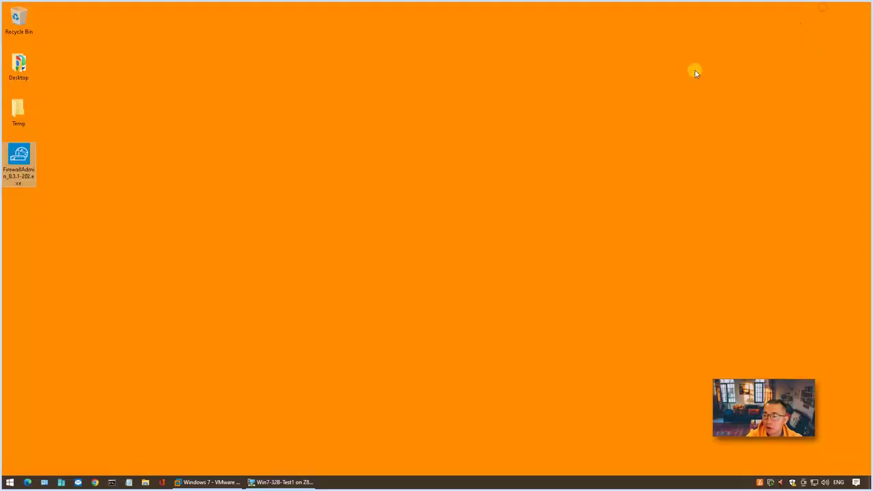
double_click(24, 156)
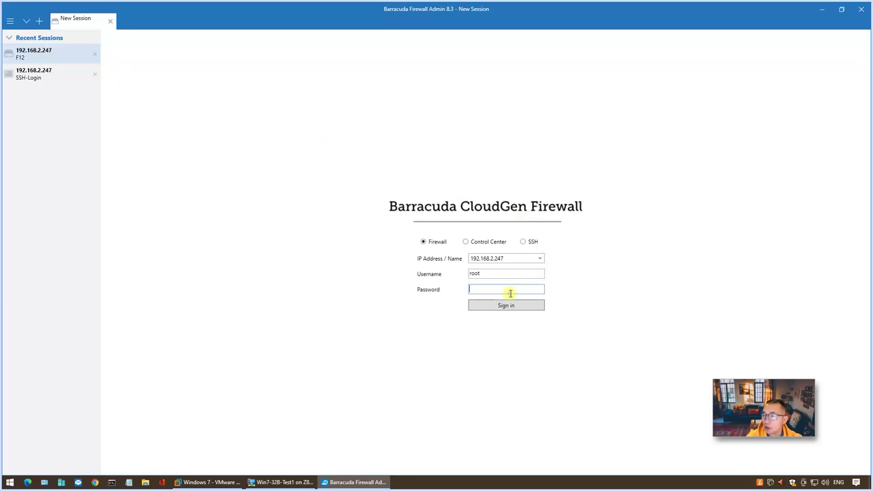
Sign in as root with the password and check ports p1, p2 and p4 on the dashboard
key(ctrl+v)
key(Return)
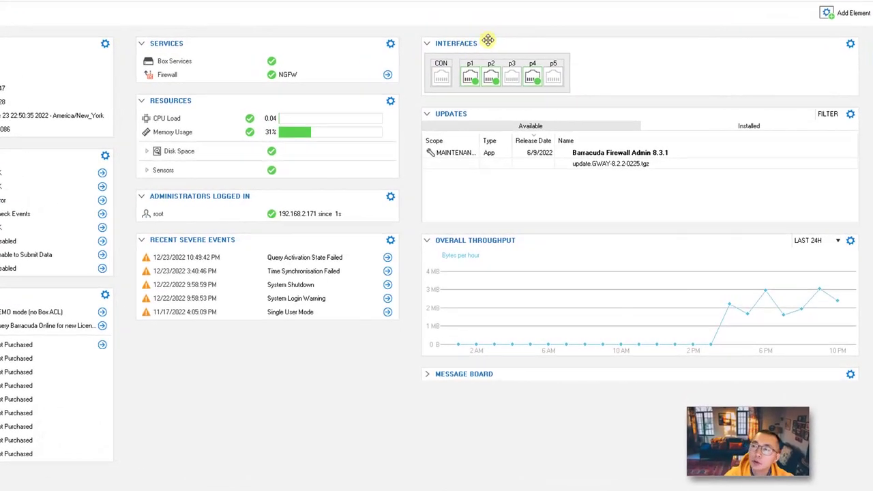
mouse_move(469, 78)
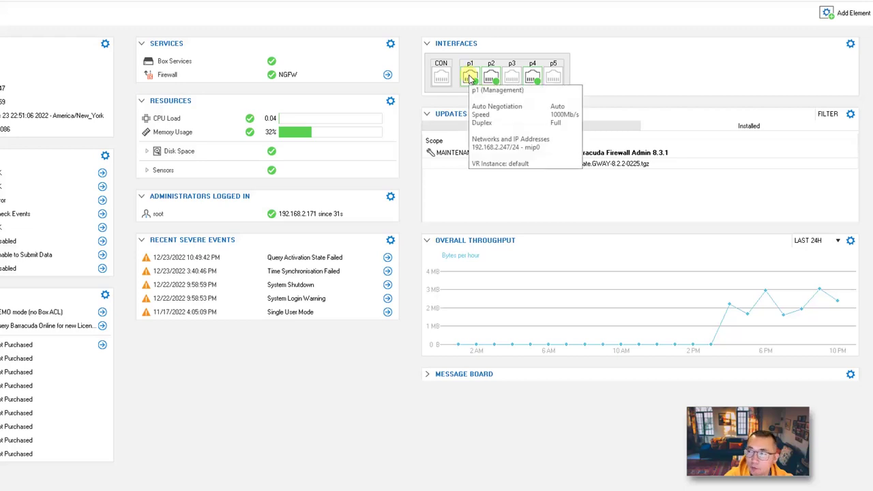
mouse_move(497, 79)
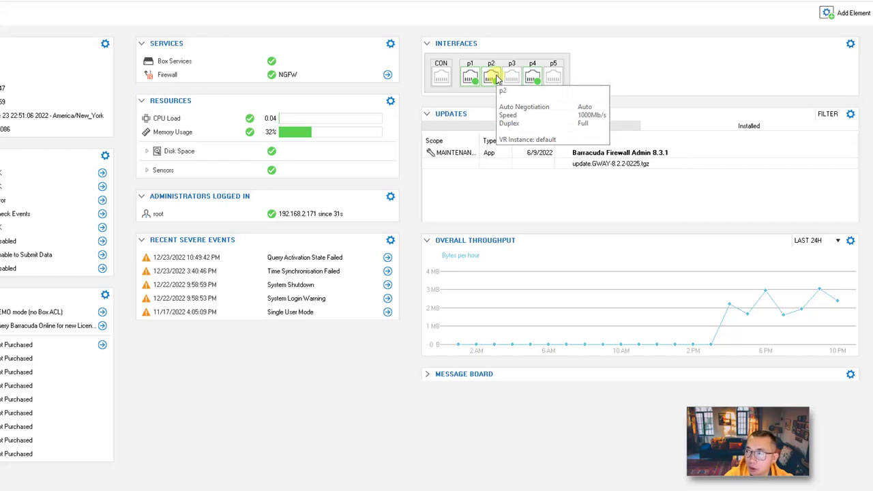
mouse_move(535, 75)
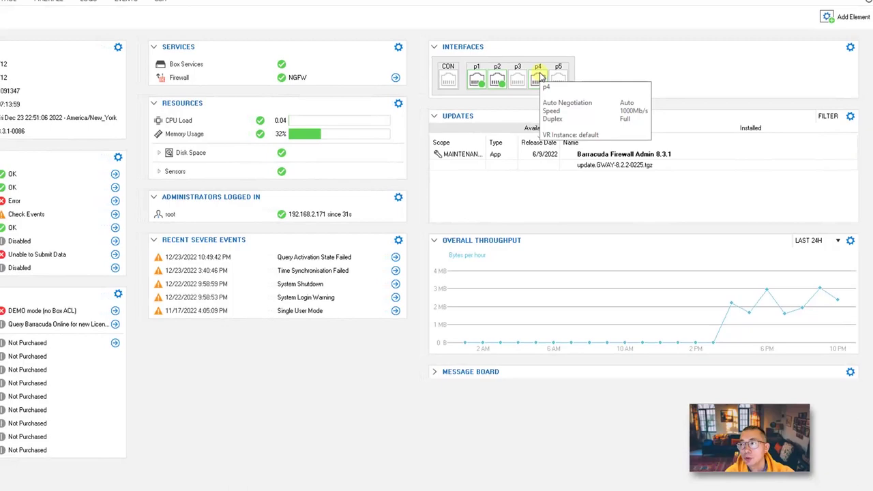
mouse_move(491, 77)
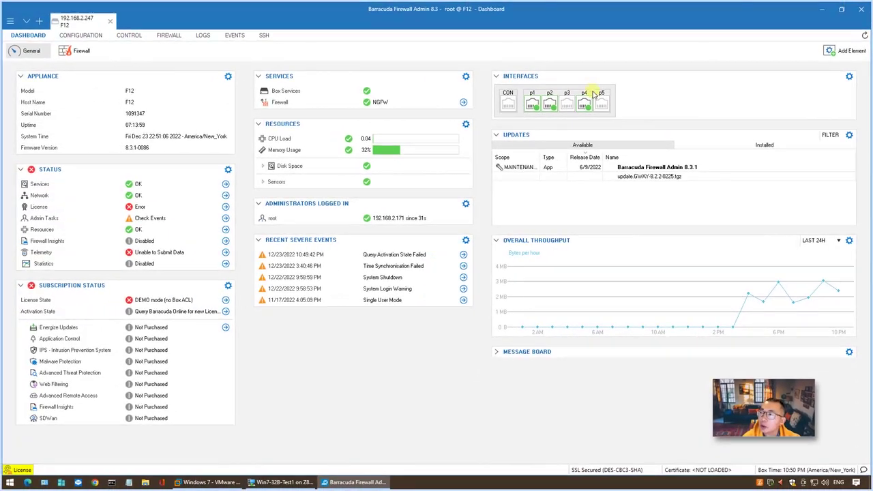
mouse_move(583, 103)
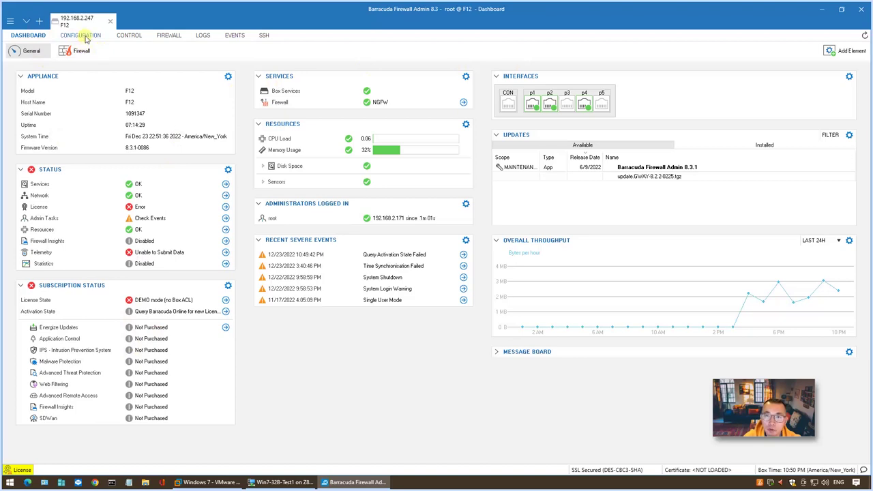
Open the box's Network configuration from the CONFIGURATION tree
click(85, 36)
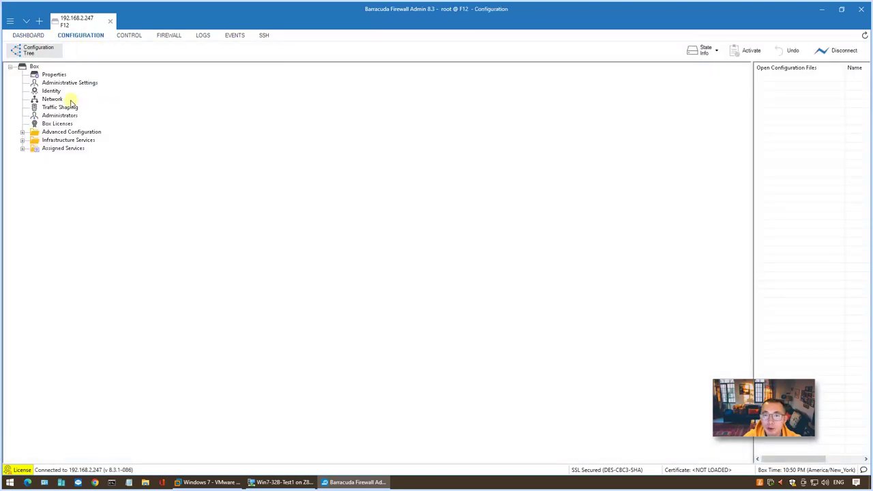
click(52, 100)
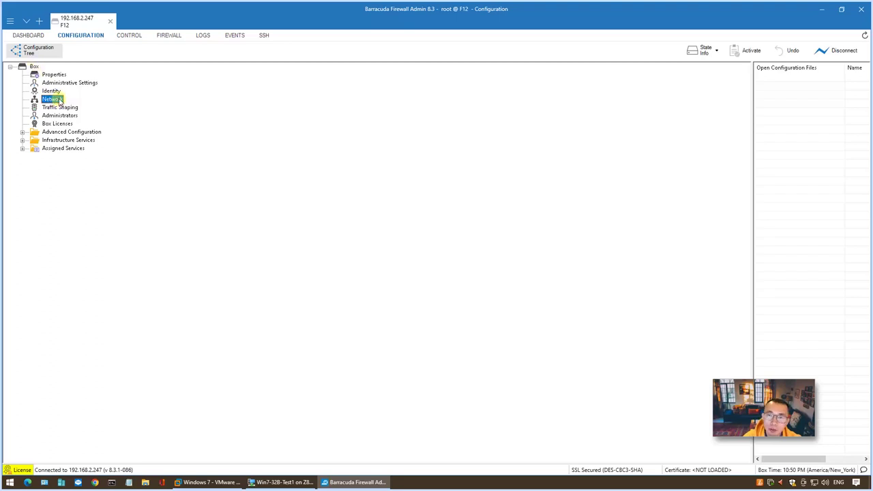
double_click(60, 101)
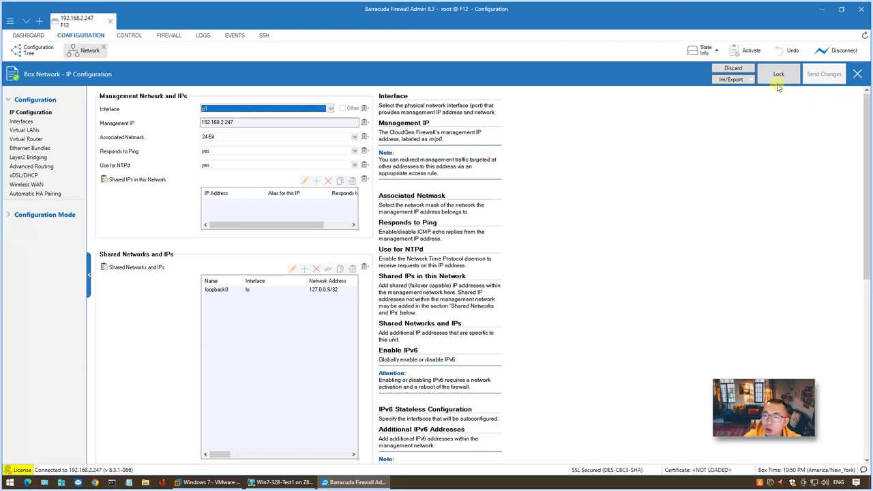
Lock the configuration and add a LAN shared network on p2 with address 10.2.0.0/24
click(778, 77)
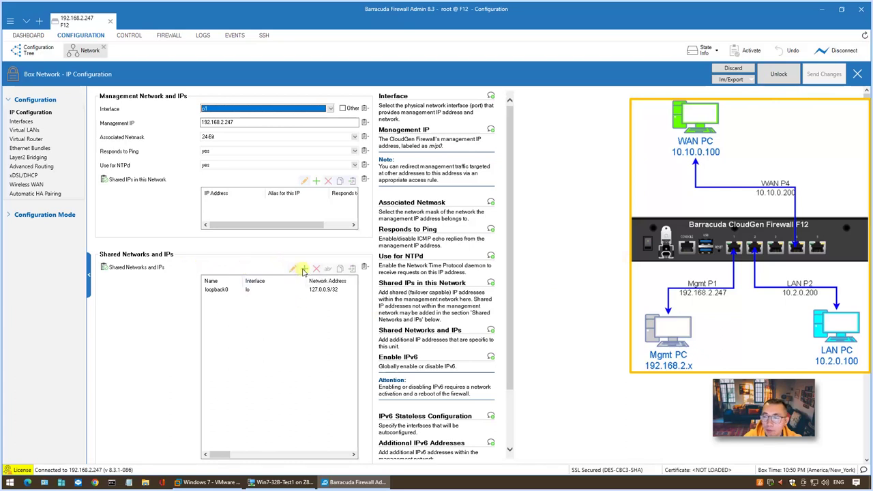
click(304, 270)
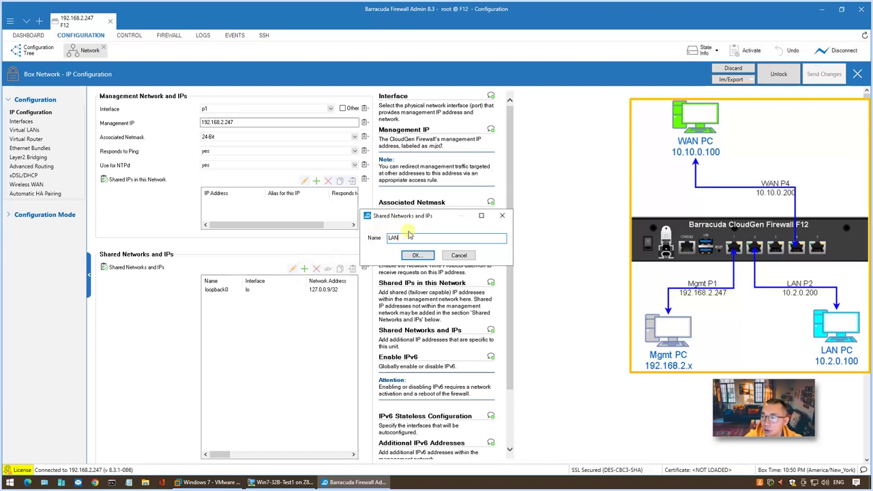
click(410, 255)
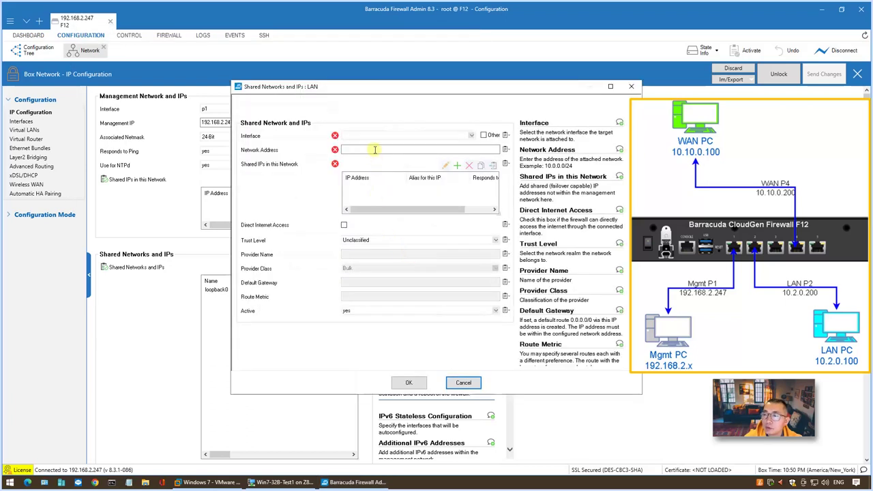
click(375, 136)
click(389, 156)
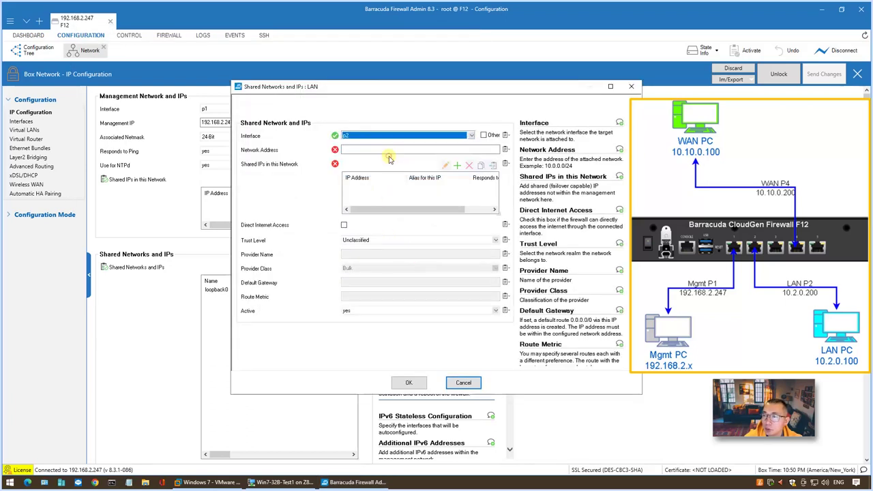
click(383, 149)
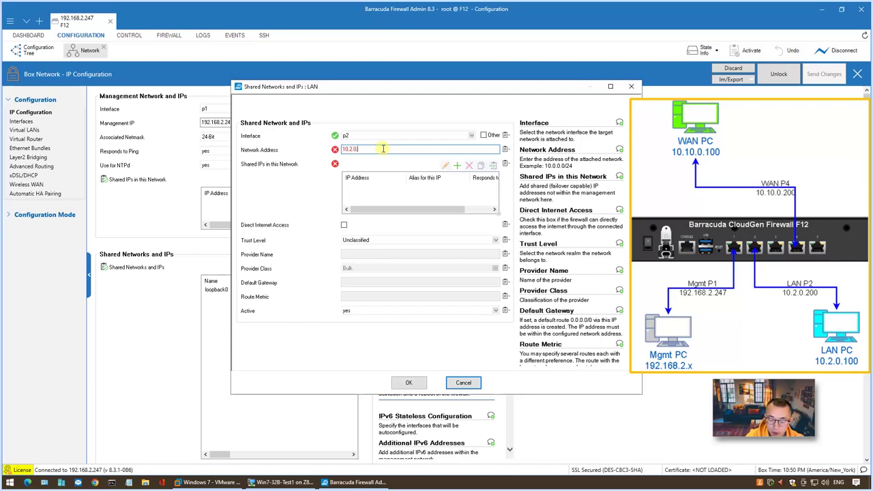
text(10.2.0)
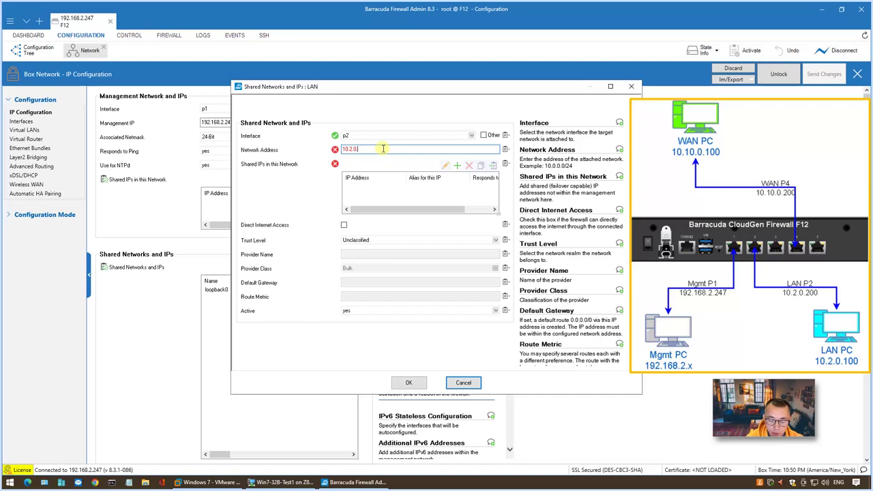
text(.0/24)
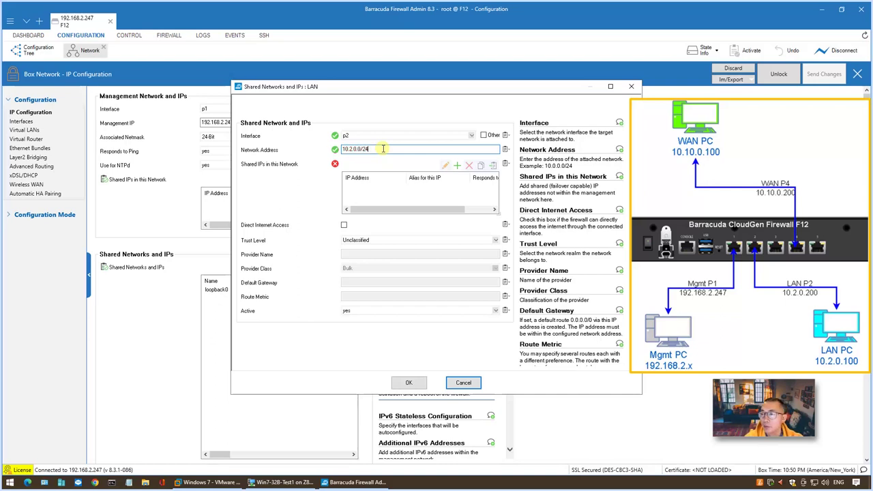
click(406, 188)
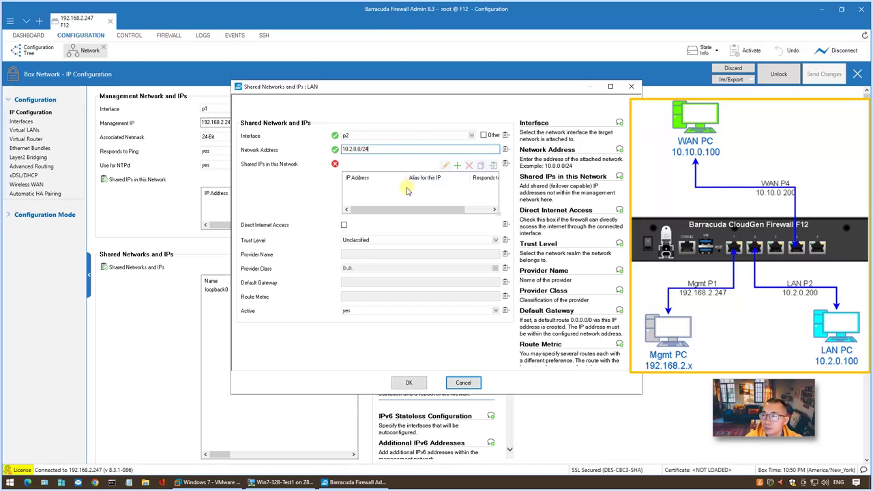
Give LAN the ping-responsive shared IP 10.2.0.200 and save the network
click(457, 167)
click(364, 137)
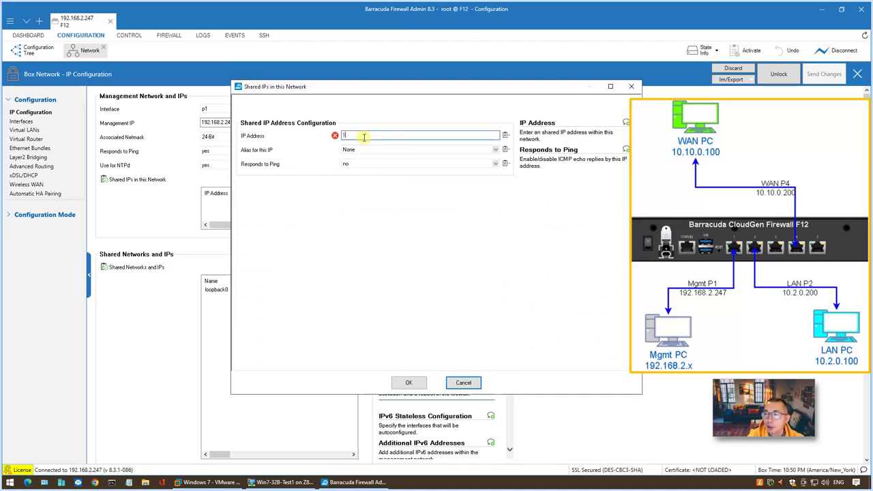
text(10.2.0.200)
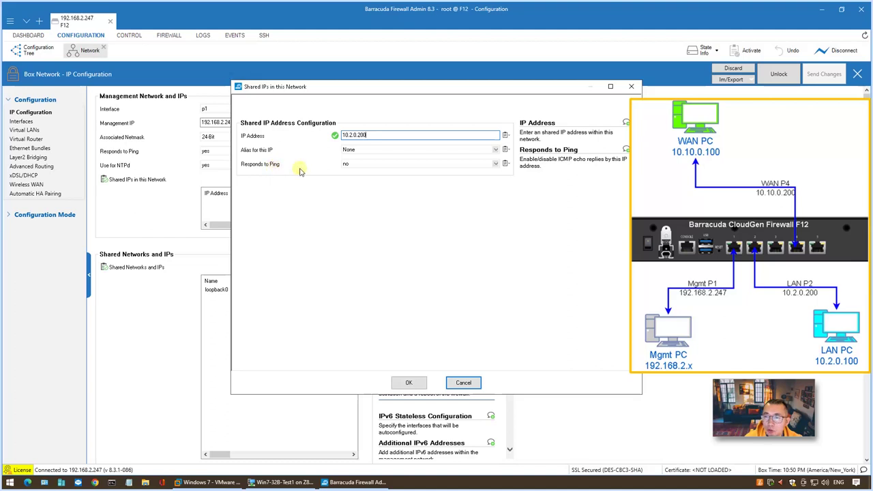
click(347, 166)
click(359, 179)
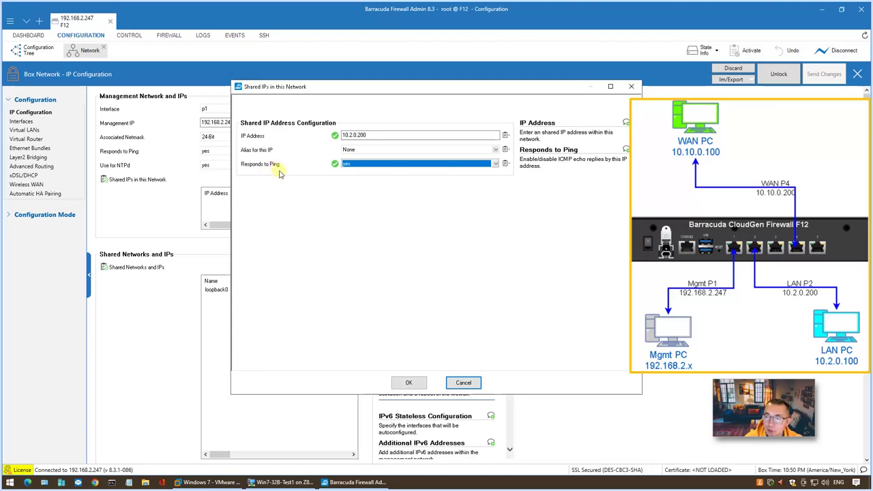
click(415, 384)
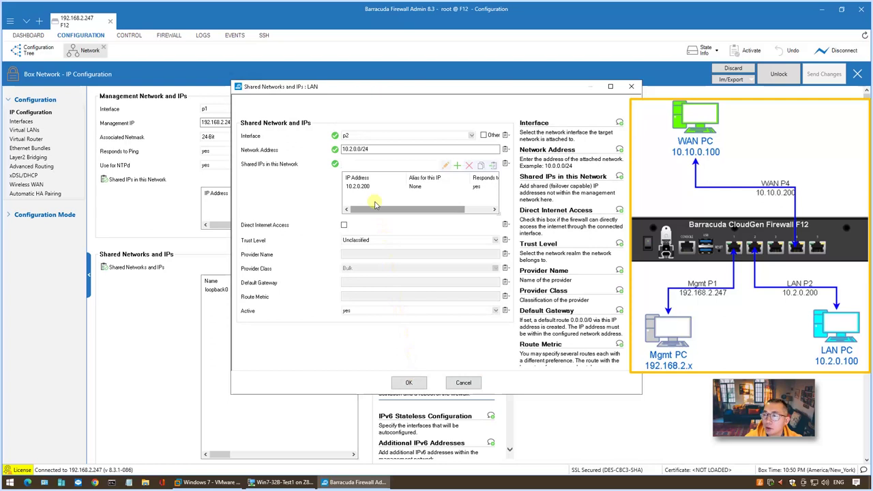
click(415, 384)
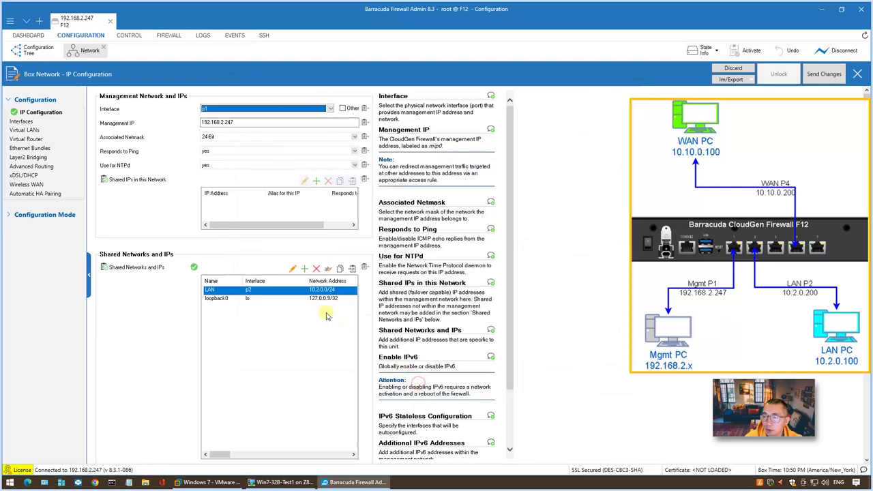
click(306, 269)
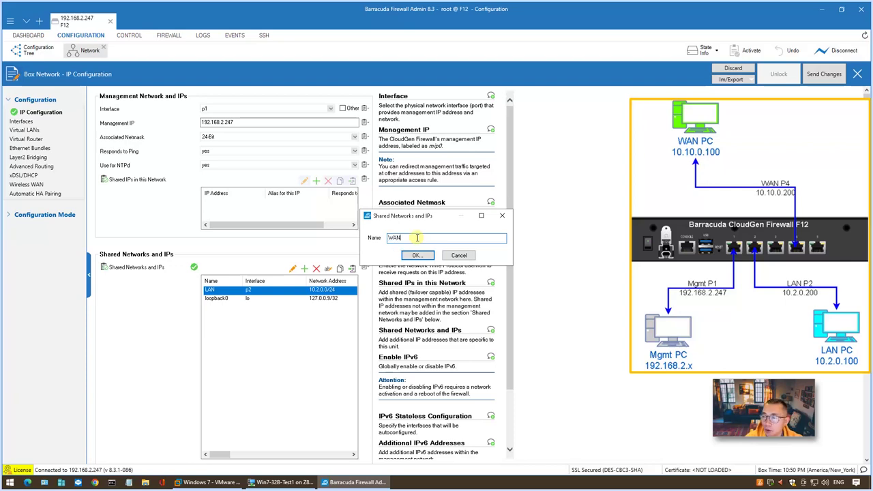
Create the WAN network on p4, 10.10.0.0/24, with ping-responsive shared IP 10.10.0.200
text(WAN)
click(416, 255)
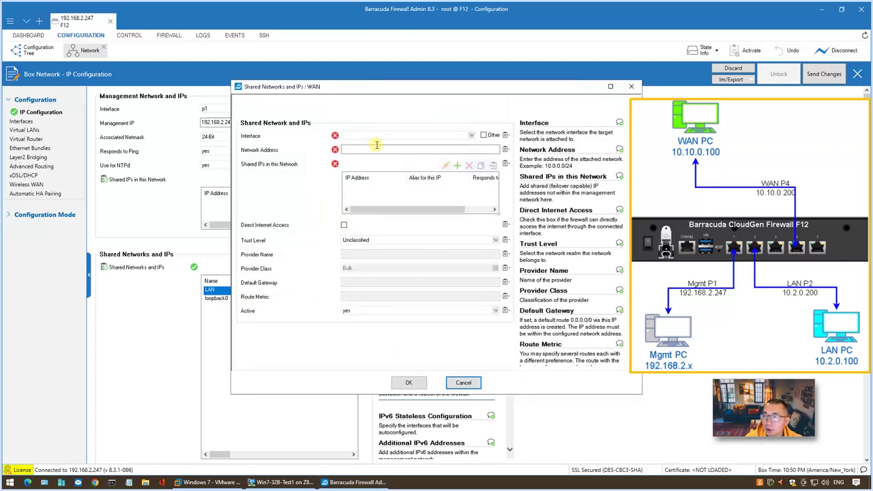
click(378, 135)
click(368, 169)
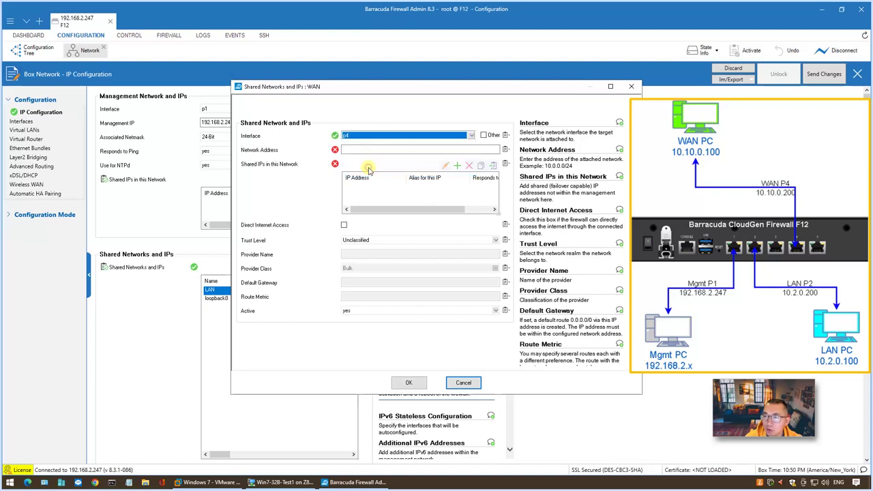
click(356, 151)
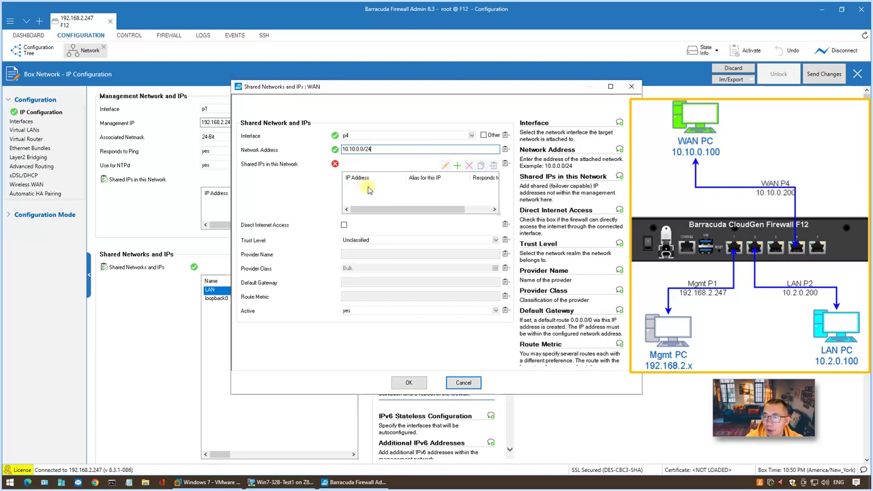
click(457, 165)
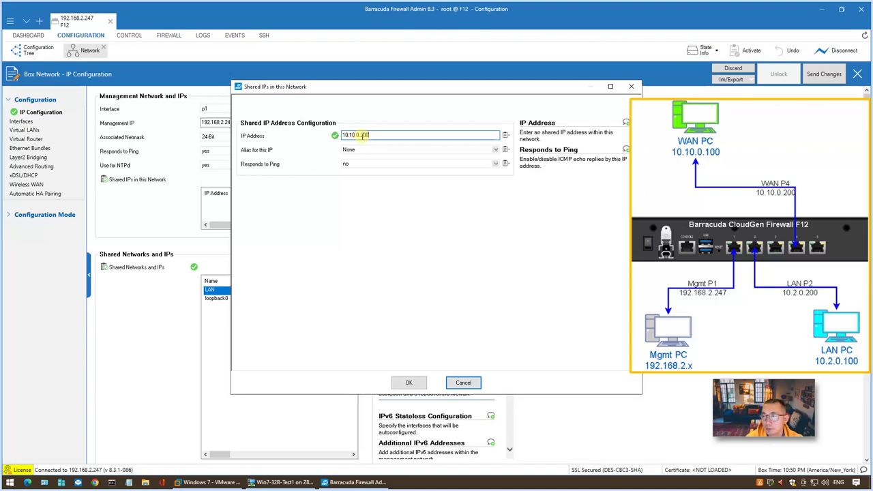
click(375, 164)
click(375, 178)
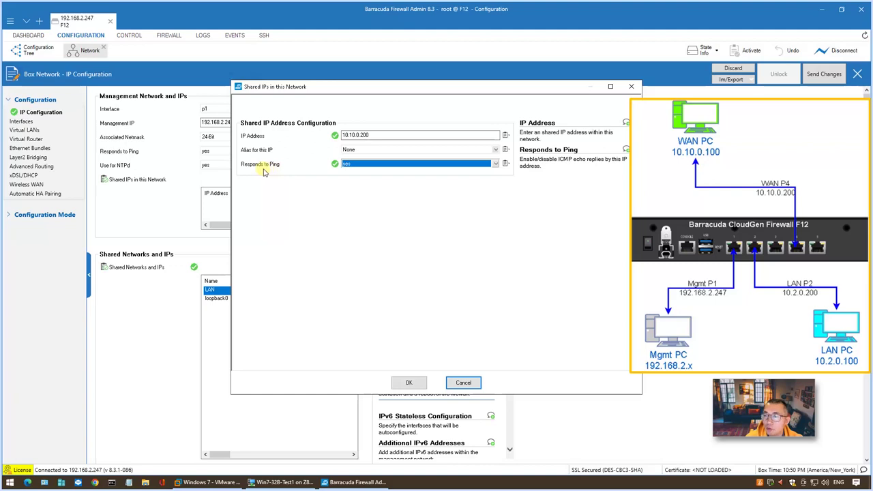
click(411, 382)
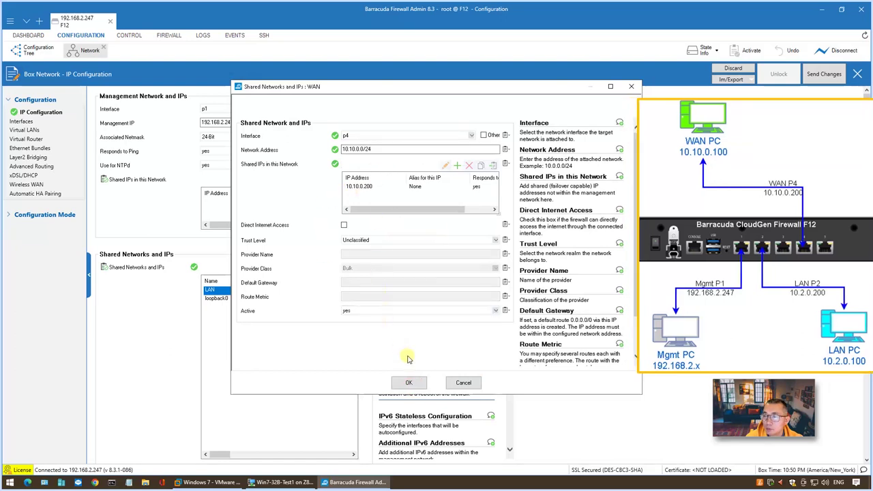
click(412, 382)
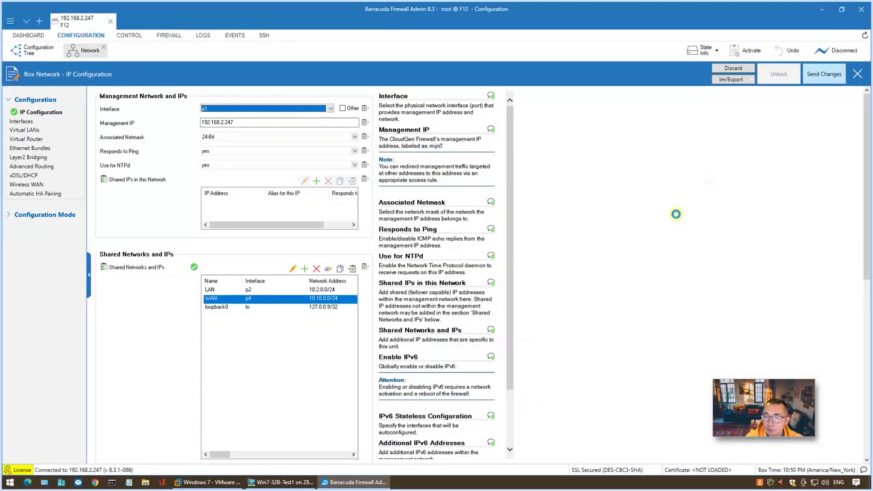
Send the LAN and WAN network changes and activate them on the firewall
click(824, 76)
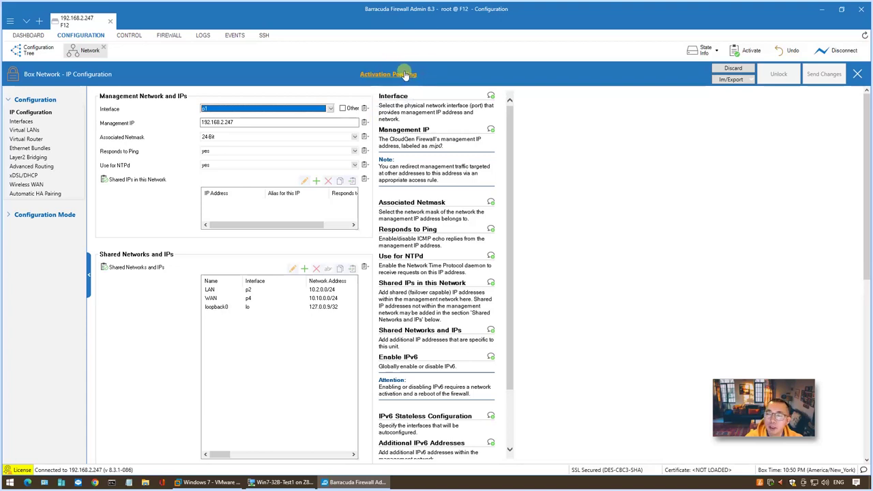
click(405, 75)
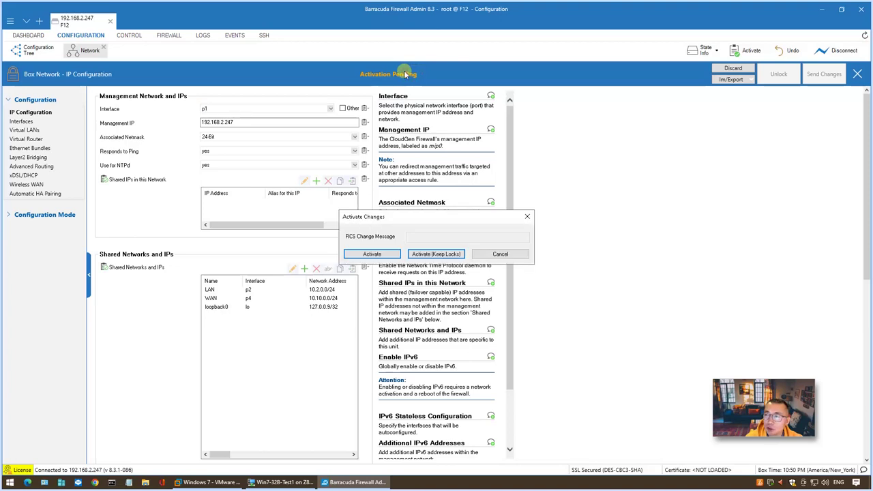
click(372, 255)
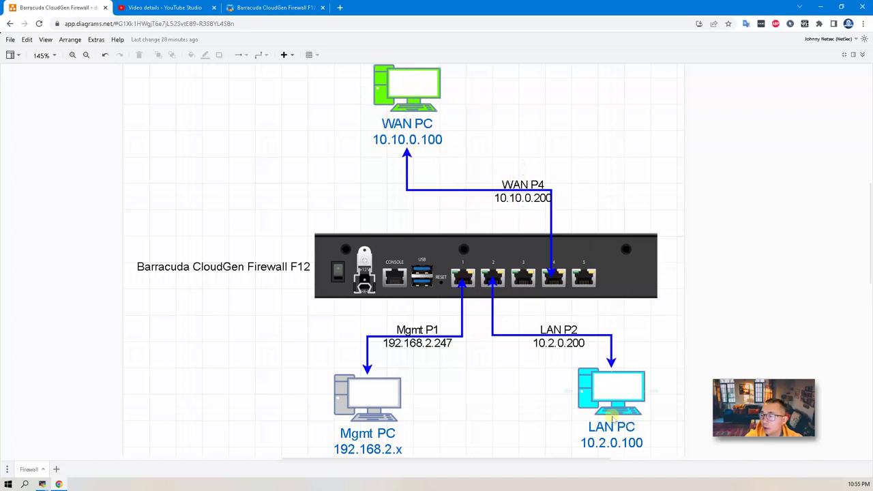
Minimize Chrome and bring the Windows 7 LAN PC virtual machine to the front
click(823, 9)
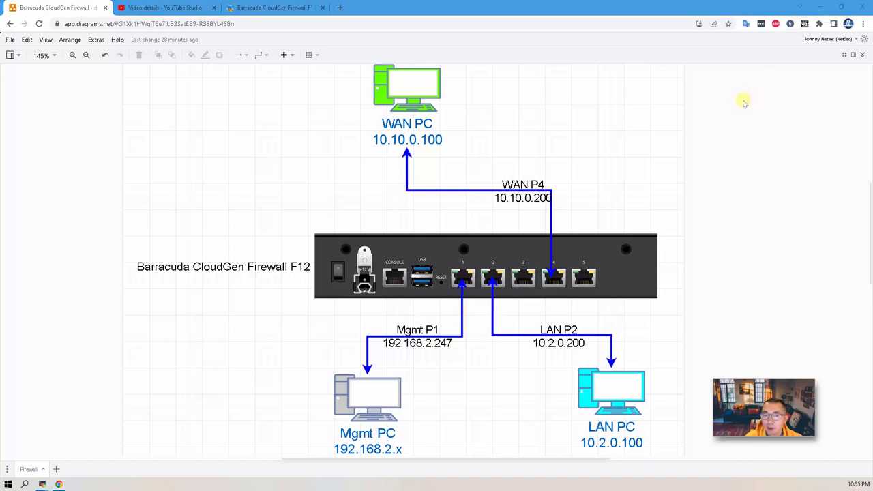
click(823, 9)
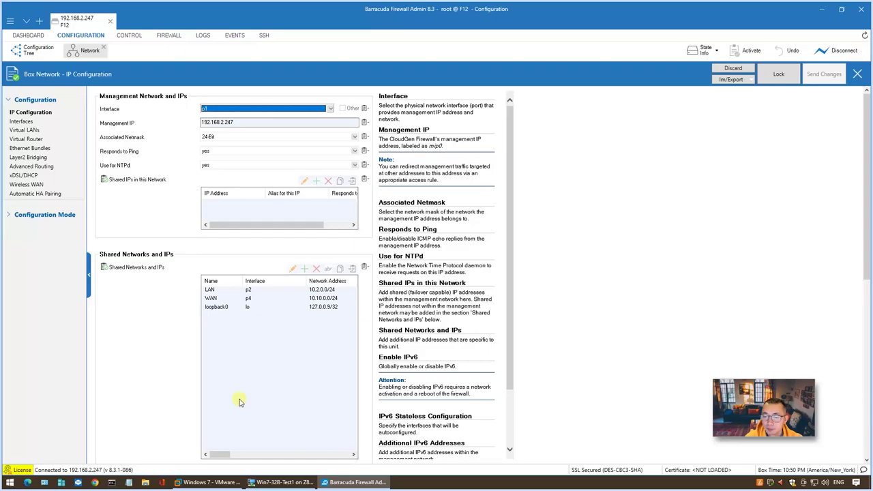
click(225, 482)
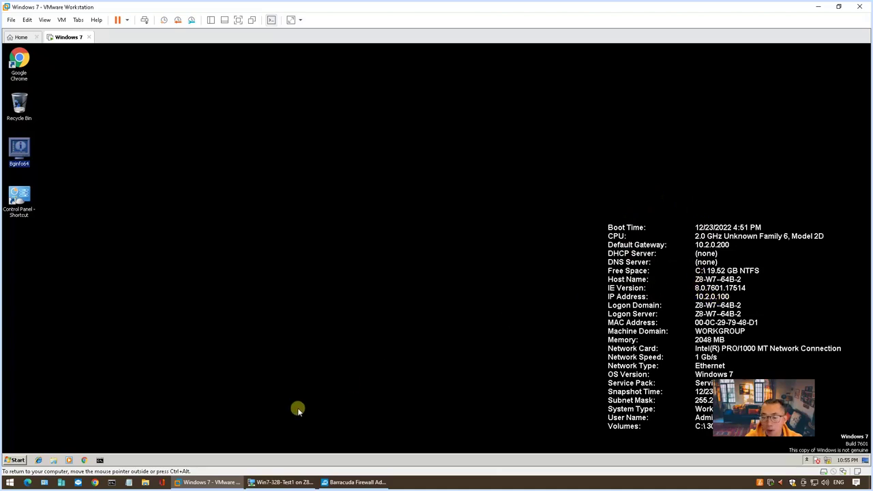
On the LAN PC, run ipconfig and ping 10.2.0.200 and 10.10.0.200 from Command Prompt
click(103, 461)
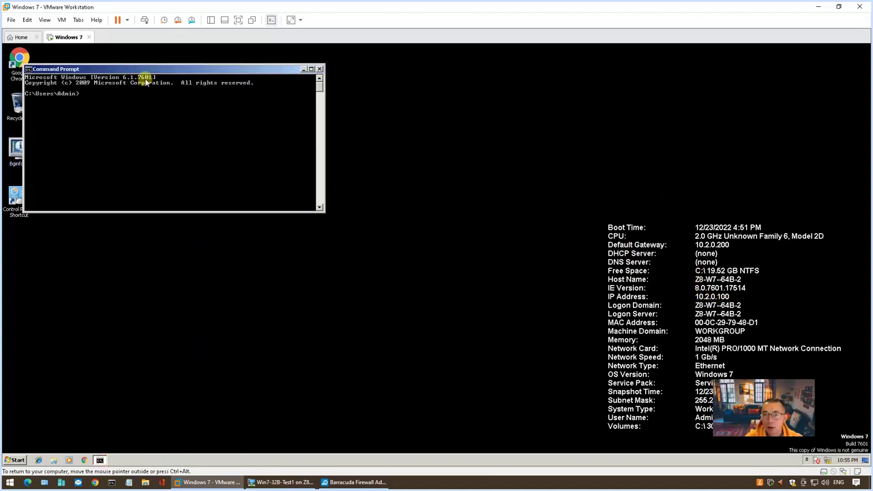
drag(149, 71, 191, 89)
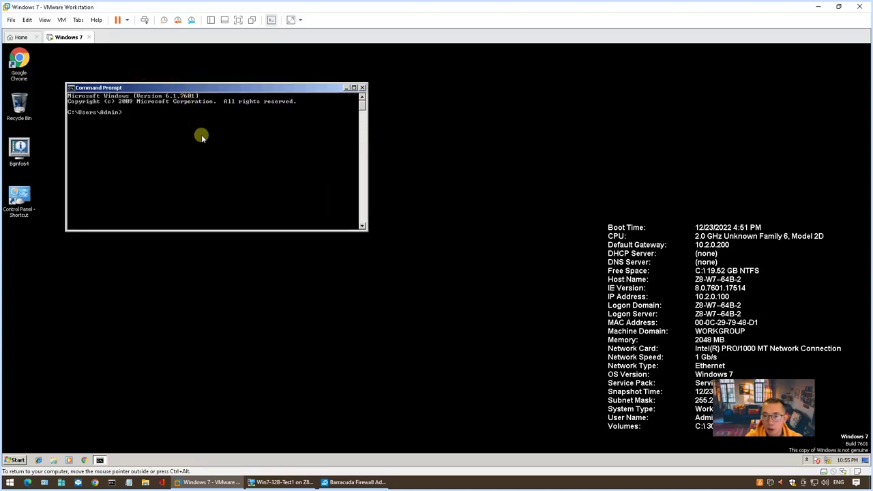
text(ipconfig)
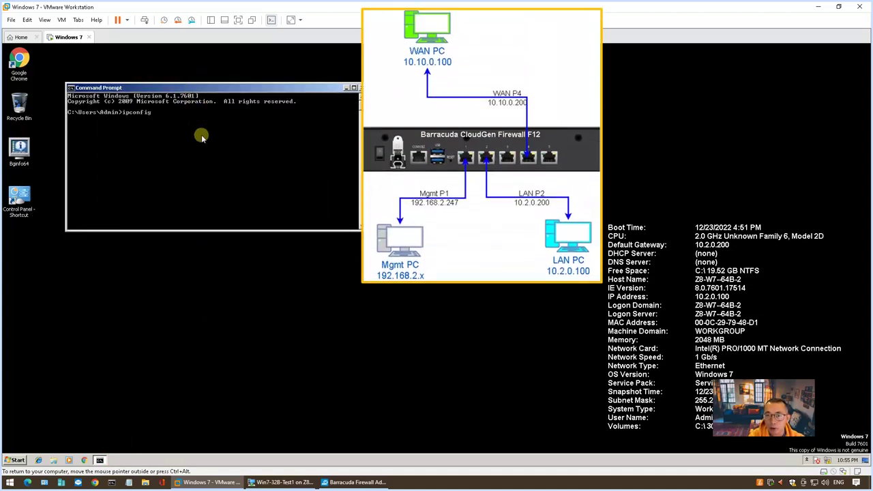
key(Return)
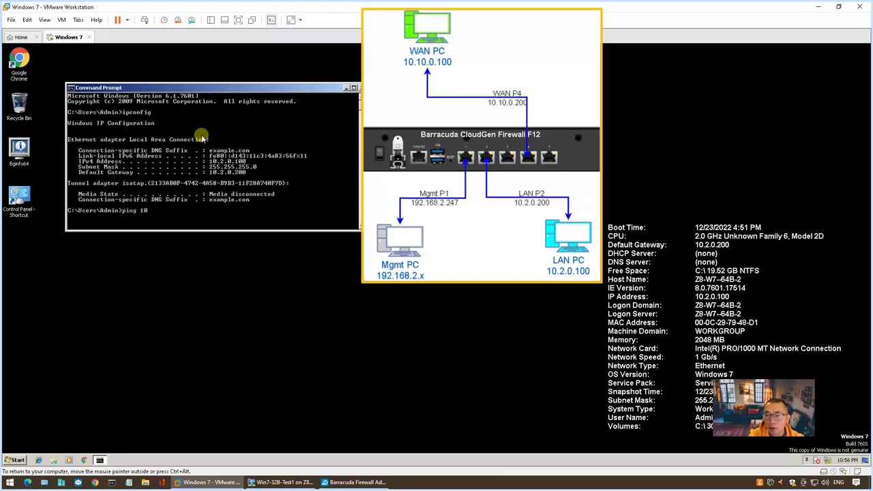
text(0.0.)
key(Return)
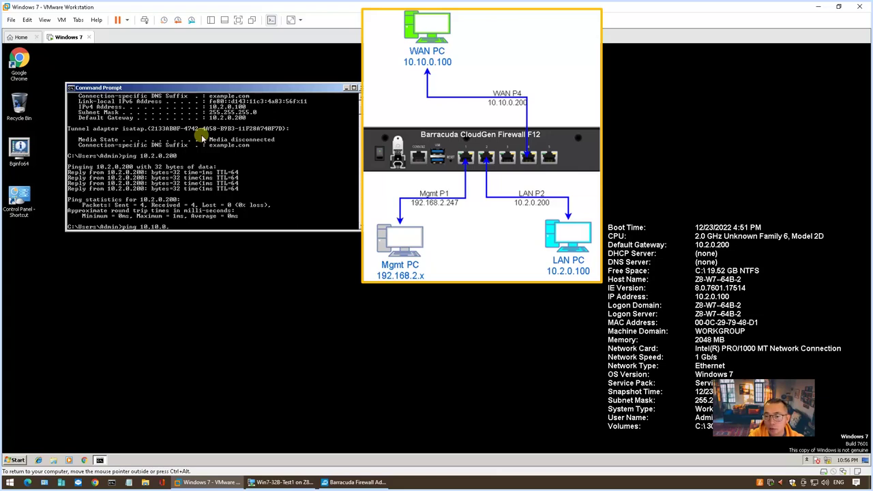
key(Return)
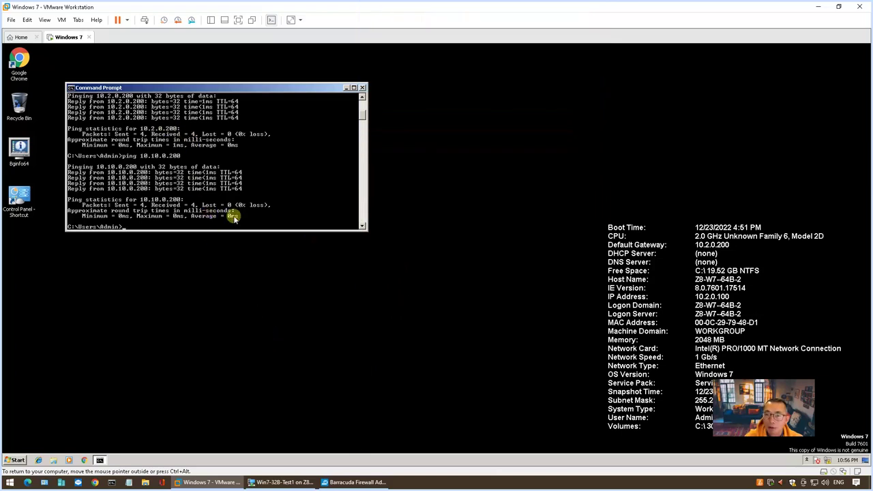
Run ipconfig on the WAN test PC in Hyper-V
click(301, 482)
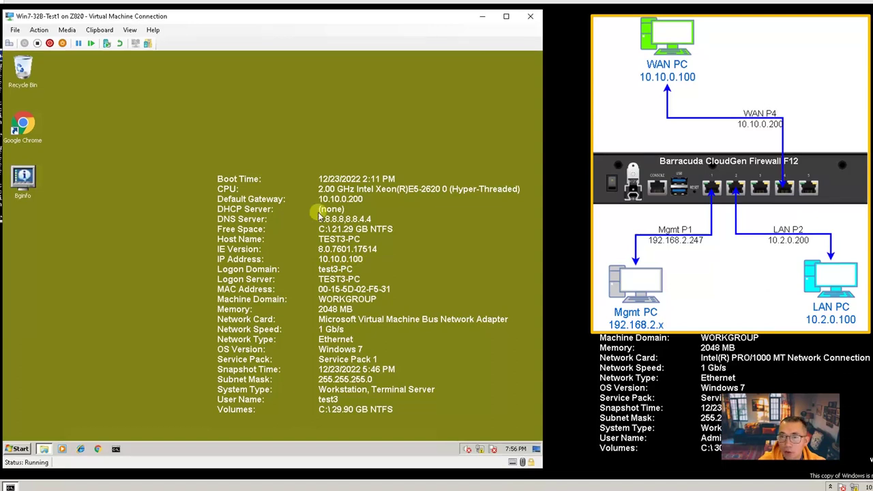
click(127, 30)
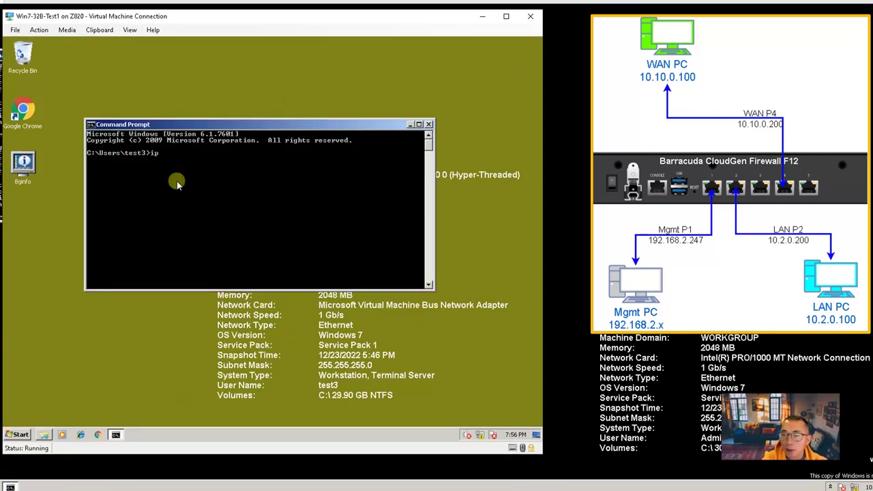
text(ig)
key(Return)
Ping the firewall's WAN address 10.10.0.200, stop it, then ping its LAN address 10.2.0.200
text(pi)
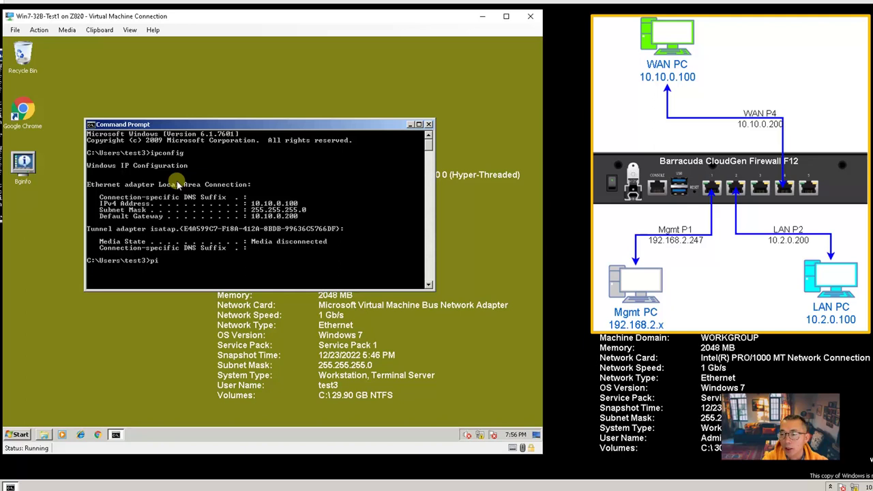
text(ng 10.10.0.200)
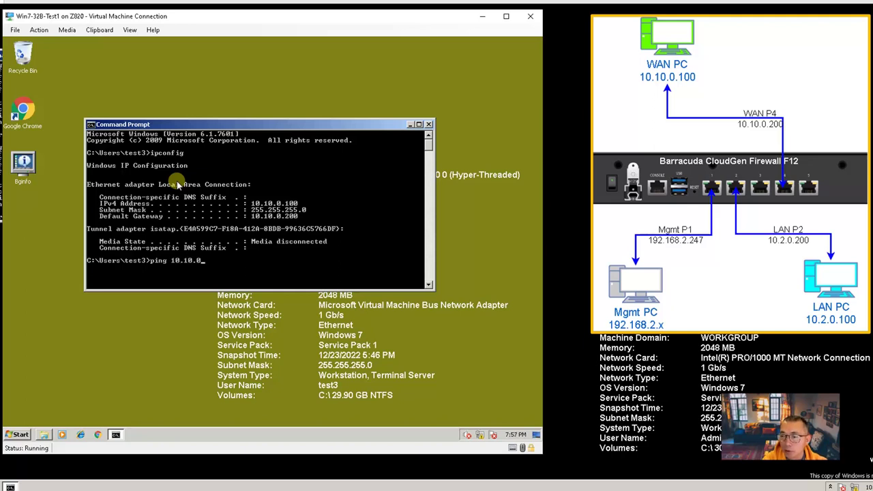
key(Return)
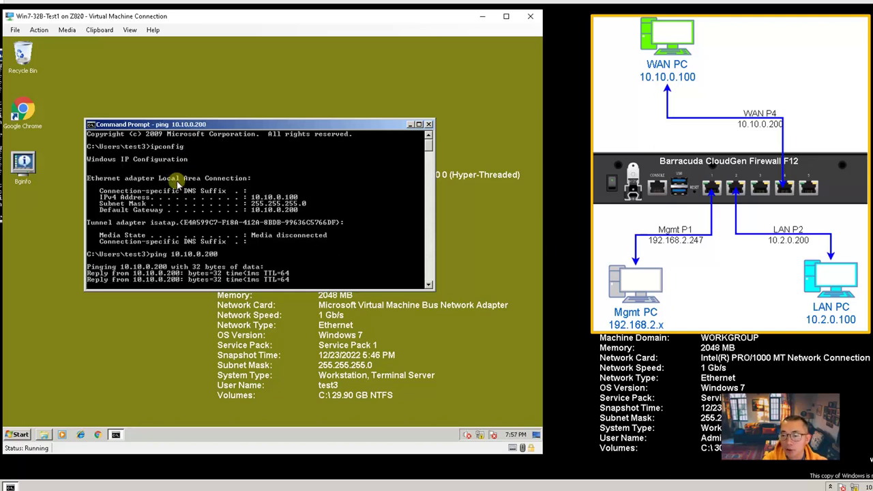
key(ctrl+c)
text(ping)
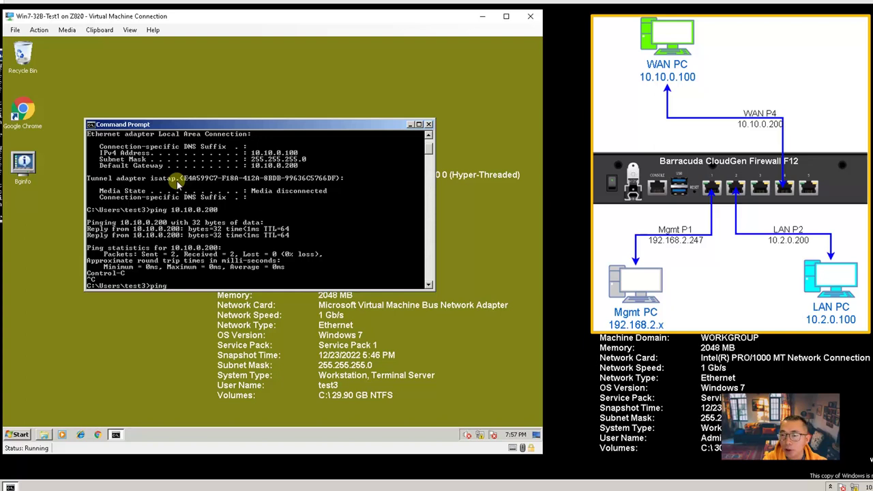
text( 10.2)
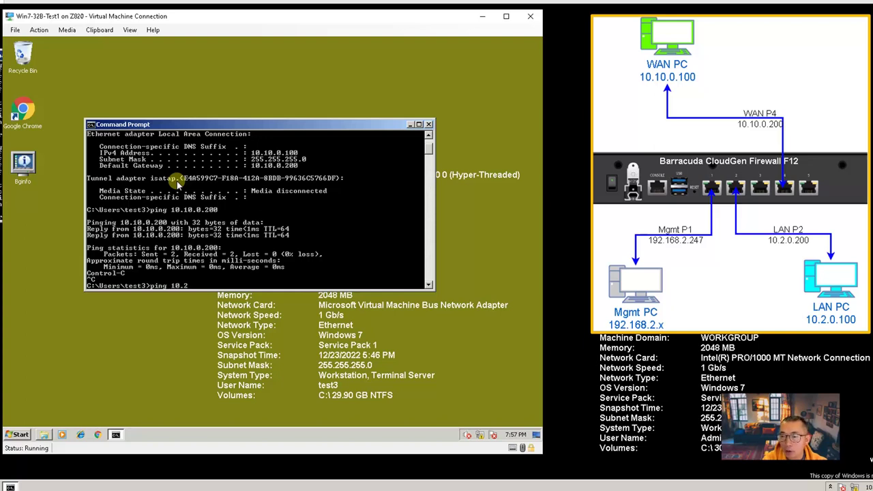
text(.0.200)
key(Return)
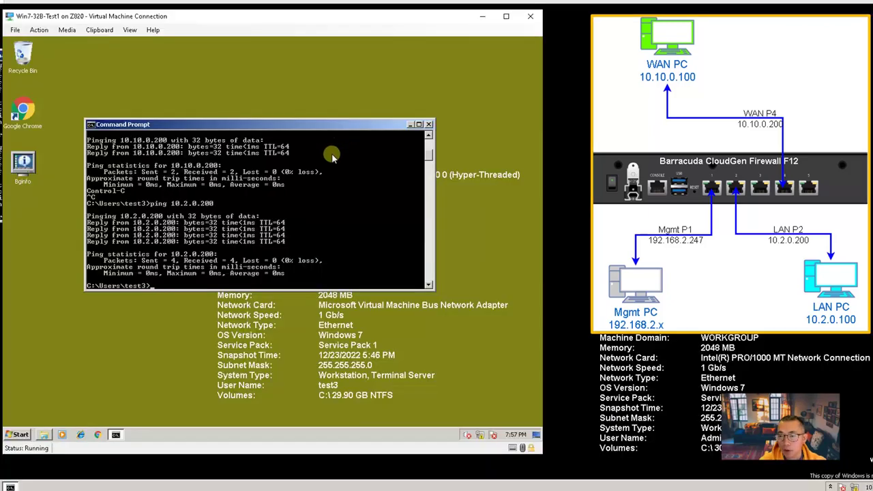
Ping the LAN PC at 10.2.0.100, then bring the LAN PC's command prompt forward
text(ping 10.2.)
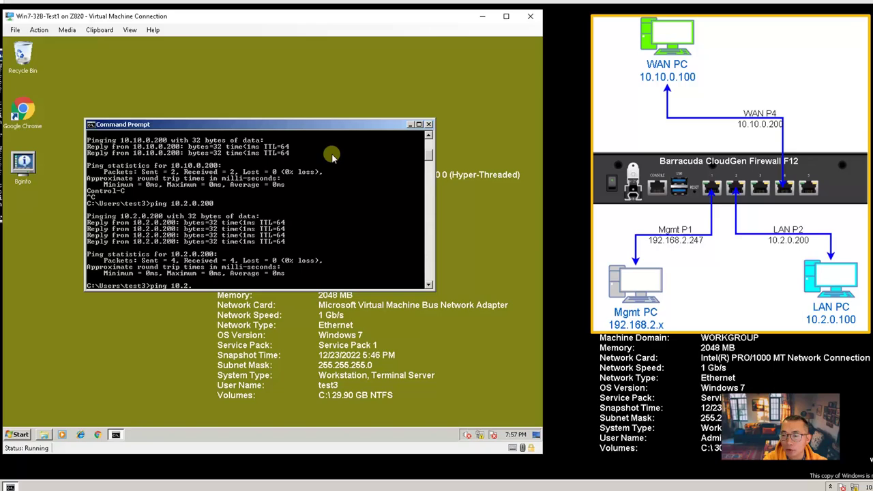
text(0.100)
key(Return)
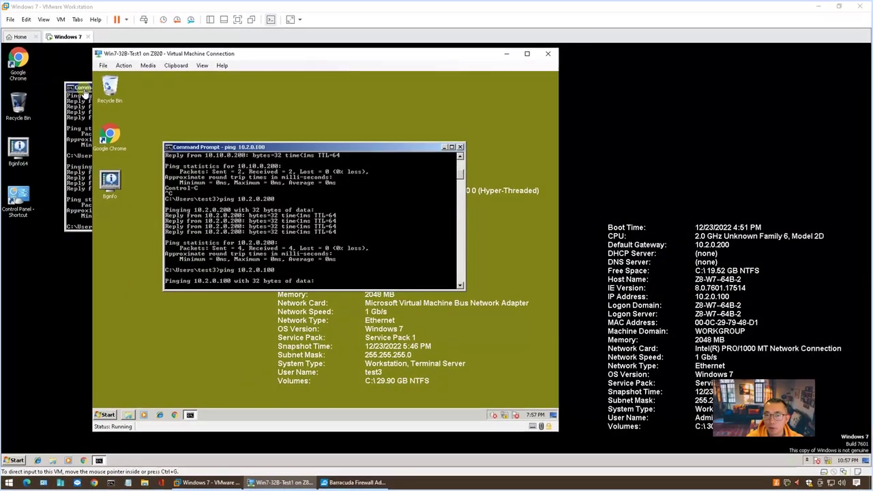
click(83, 94)
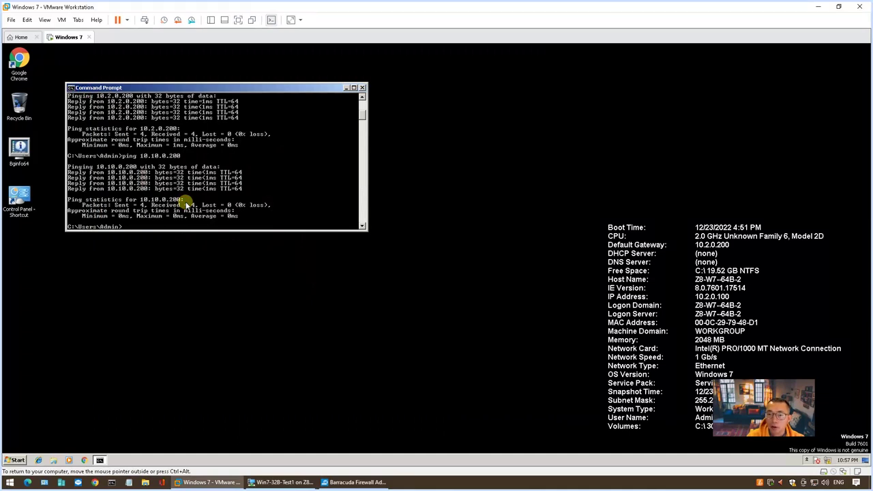
Recall the previous ping on the LAN PC and run it against 10.10.0.100
key(Up)
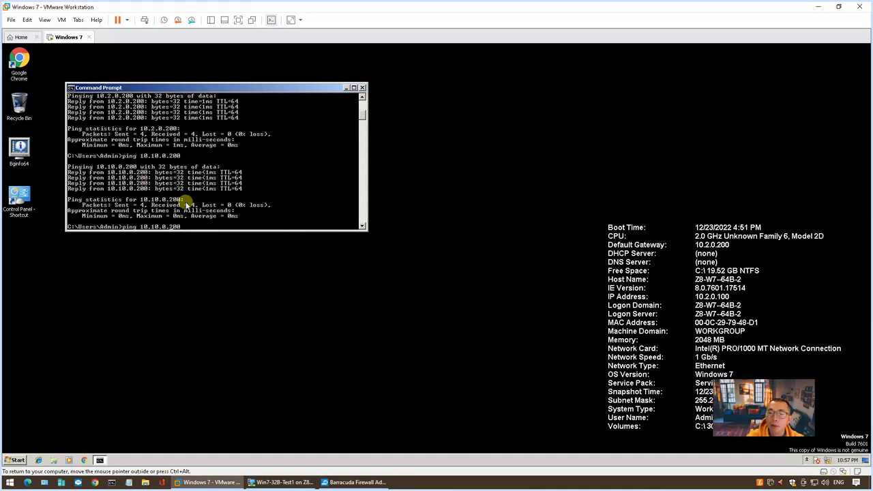
key(Return)
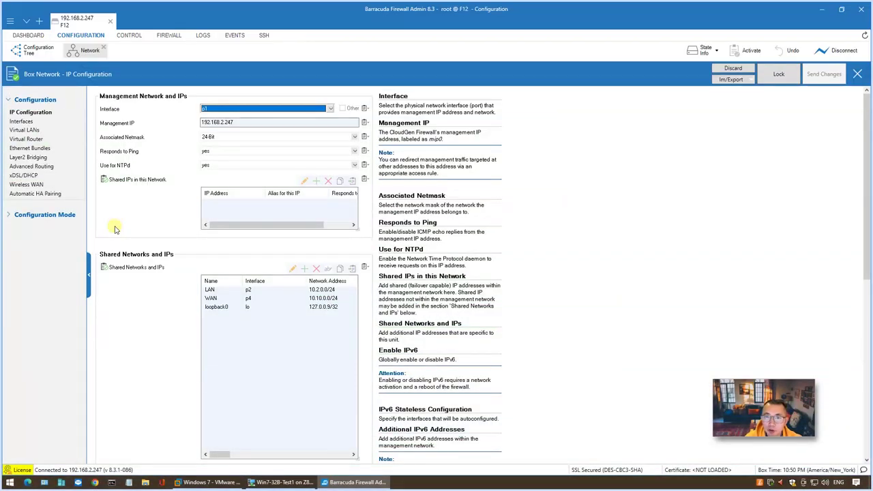
Open Forwarding Rules under Assigned Services > NGFW (Firewall) in the Configuration Tree
click(41, 53)
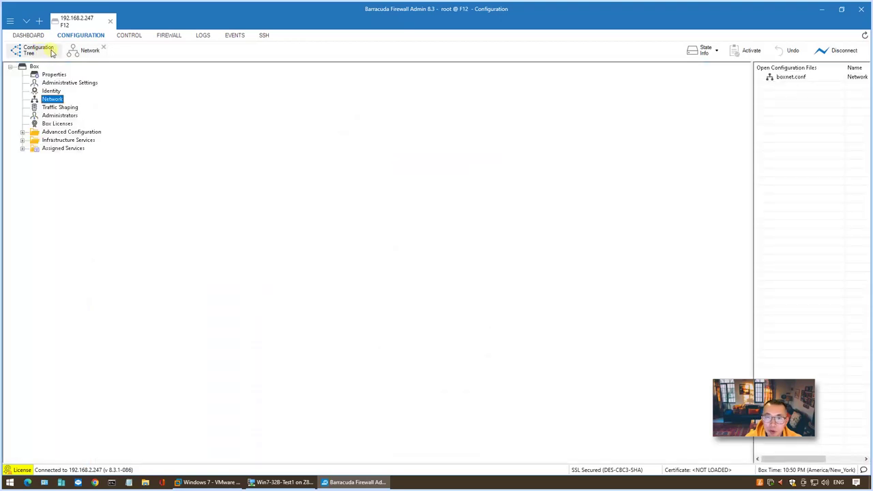
click(24, 148)
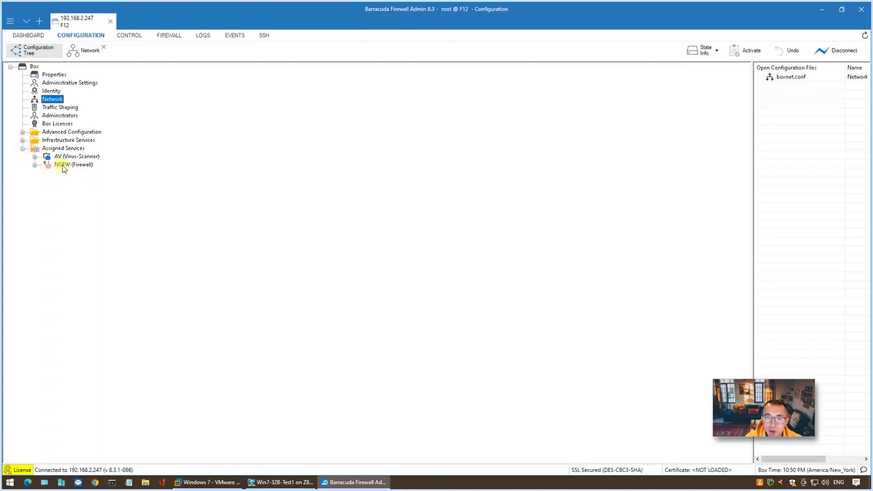
click(34, 165)
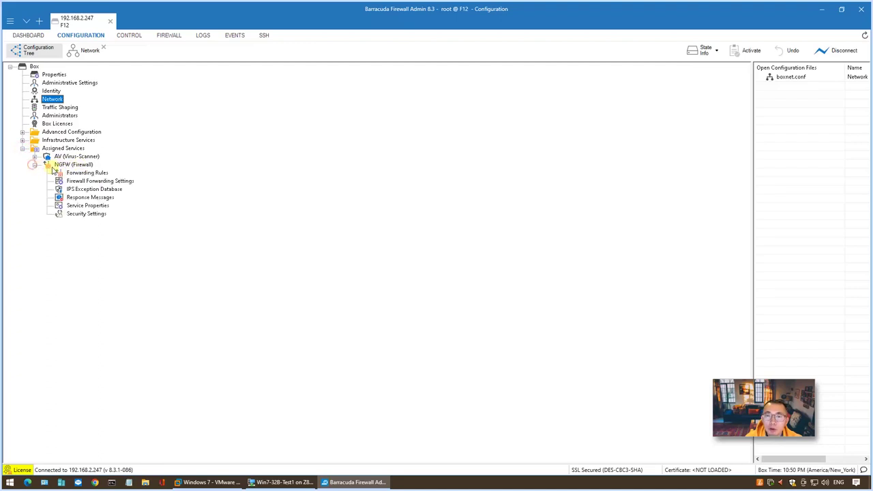
double_click(88, 174)
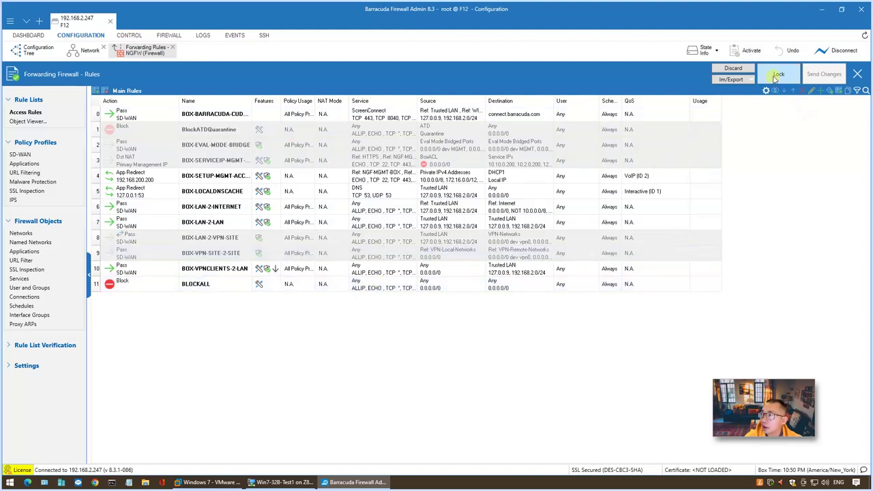
Lock the ruleset and add a new Pass rule named icmpallowrule
click(778, 75)
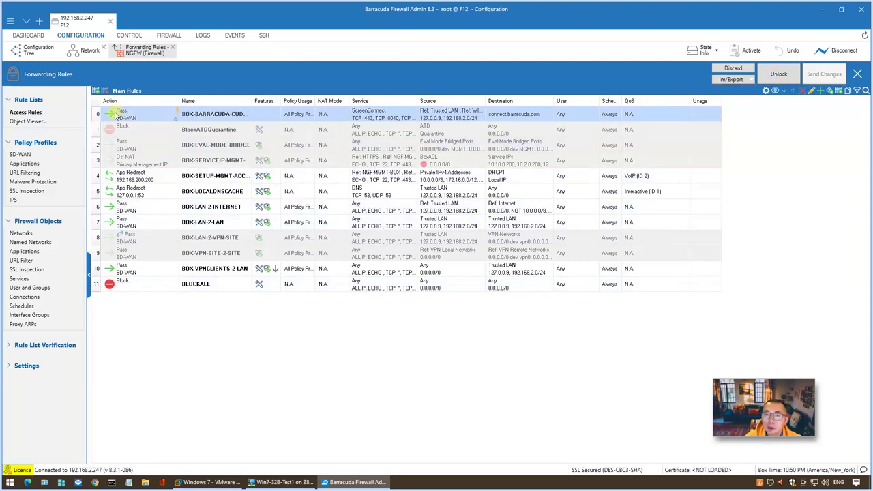
right_click(711, 118)
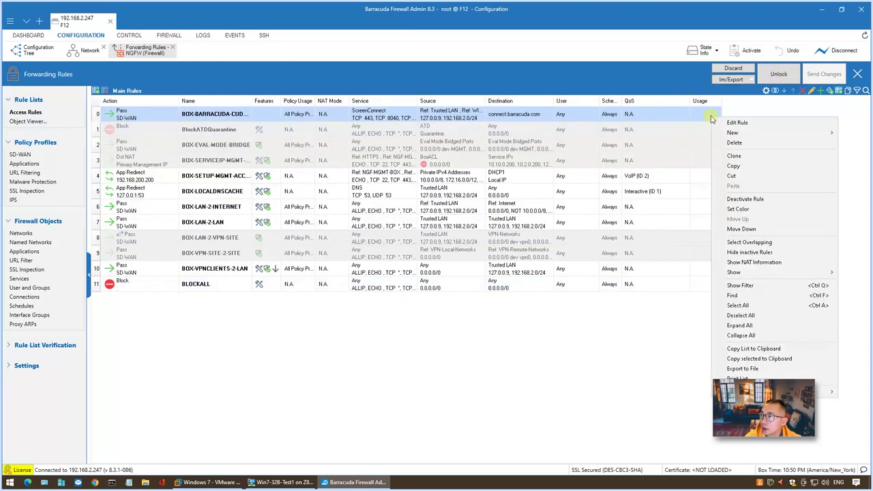
mouse_move(745, 138)
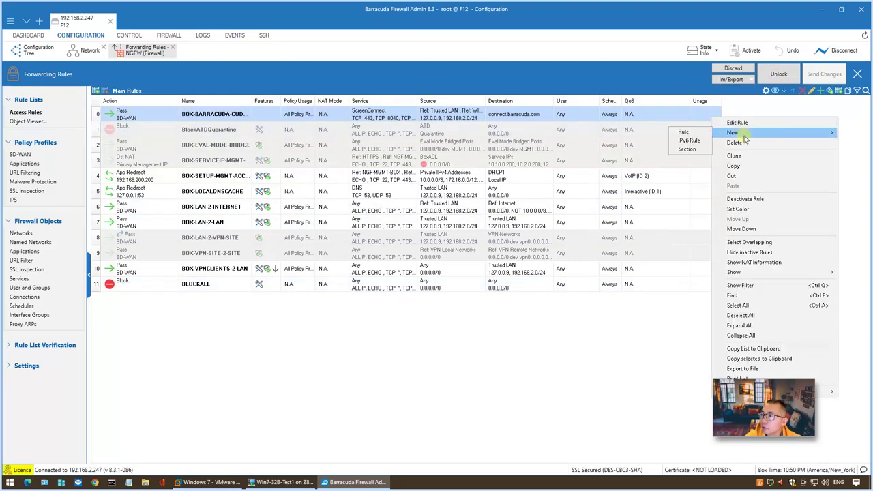
click(695, 132)
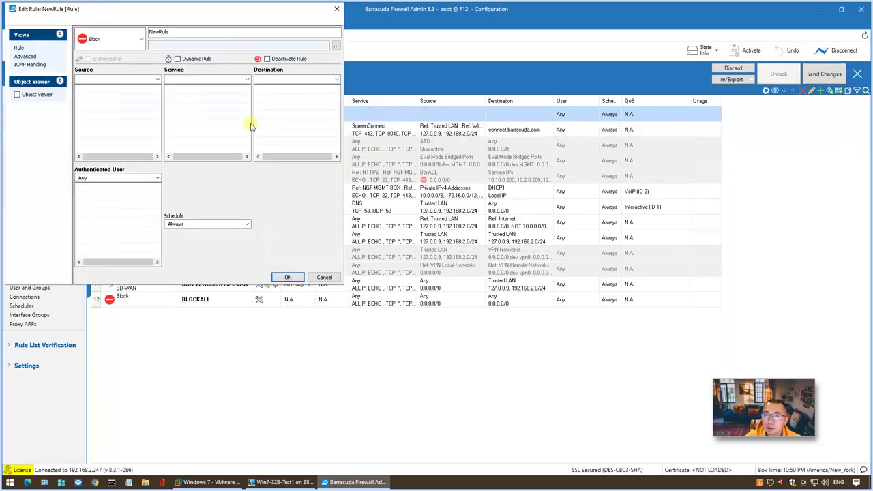
drag(427, 97, 413, 92)
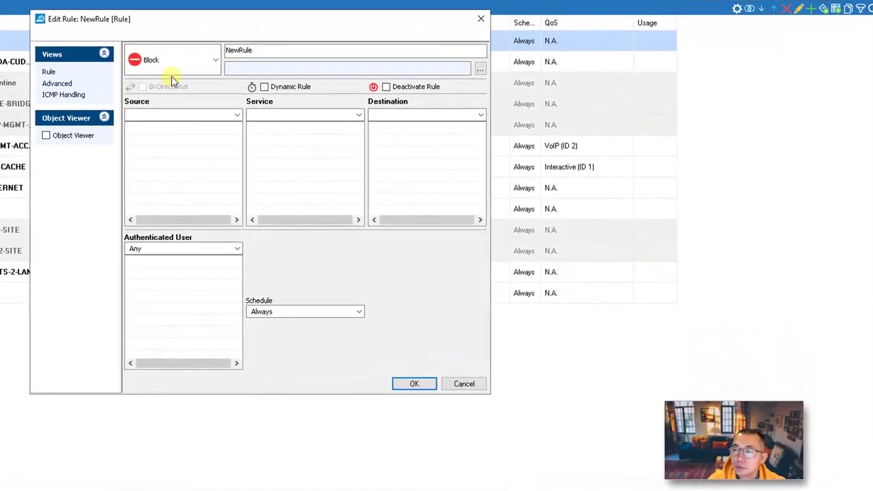
click(191, 63)
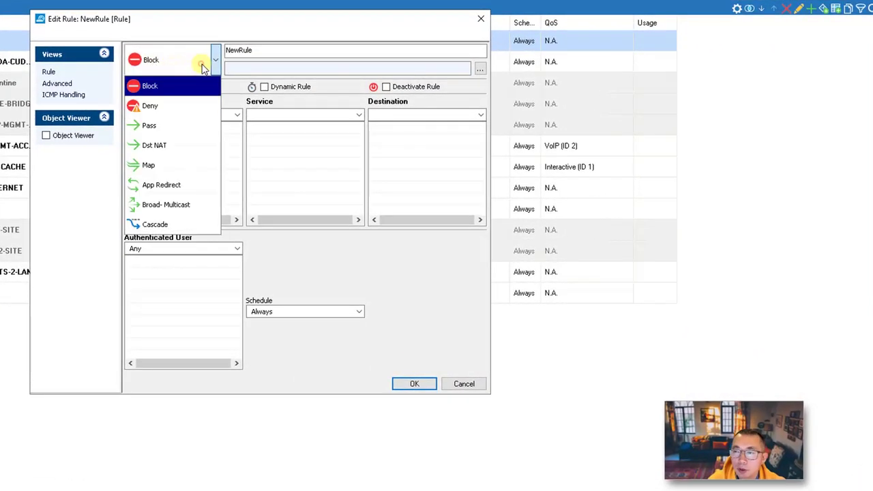
click(181, 126)
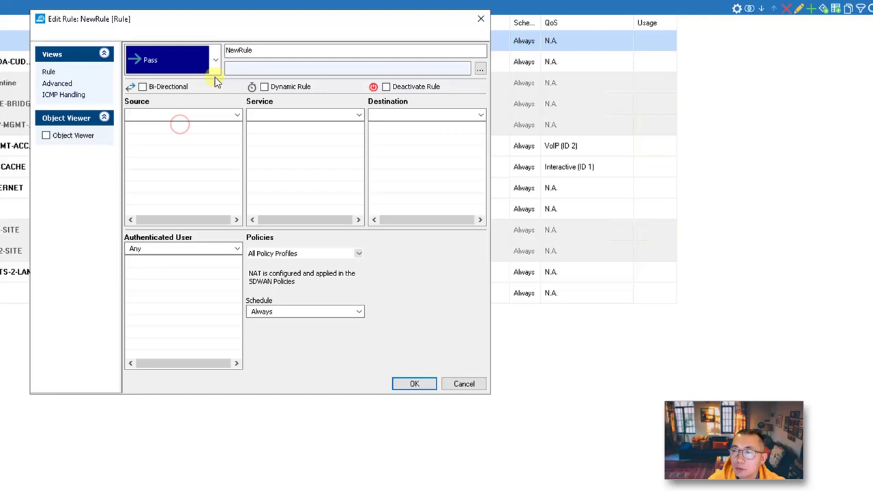
click(263, 50)
drag(247, 51, 191, 49)
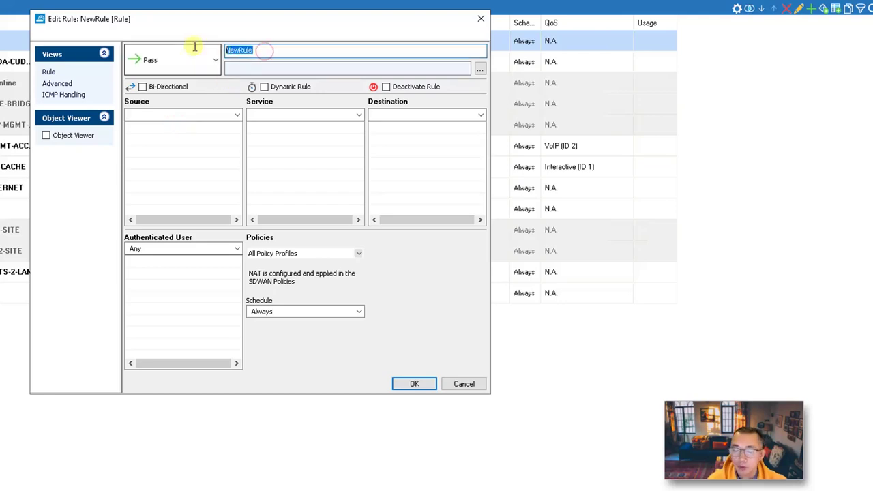
key(BackSpace)
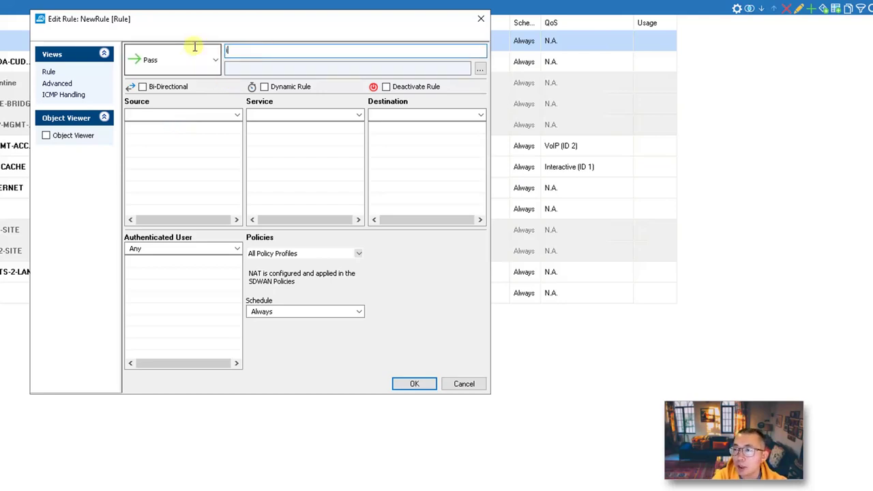
text(icmpallowrule)
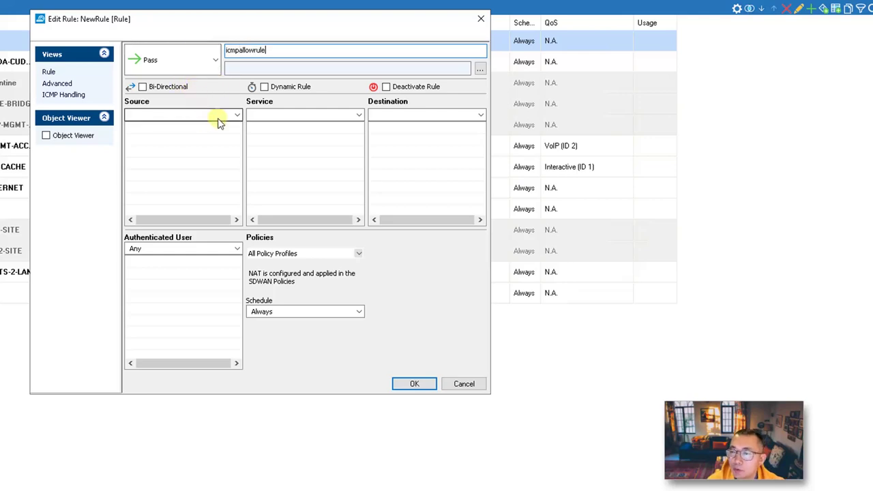
Set the rule's Source to Any, Service to ICMP and Destination to Any
click(238, 116)
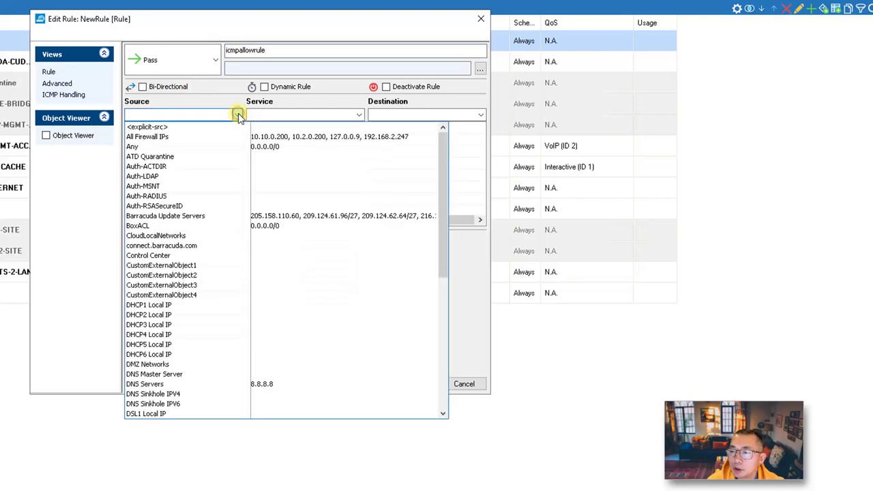
click(214, 147)
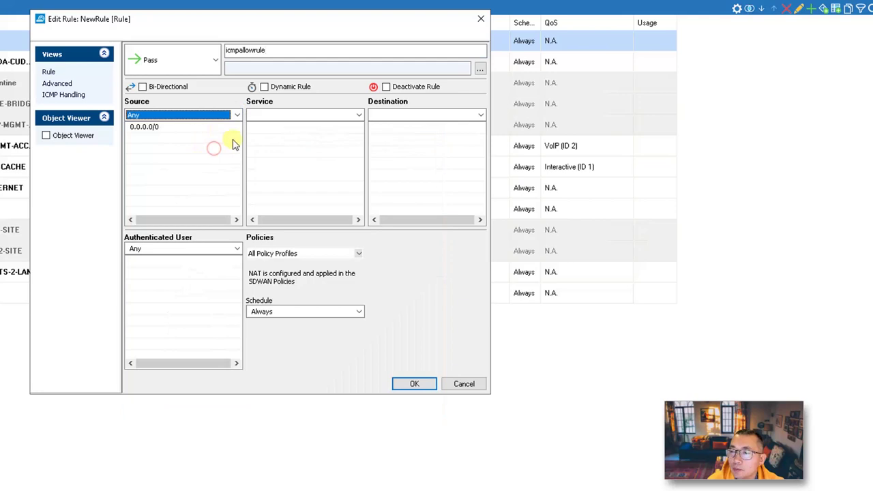
click(299, 115)
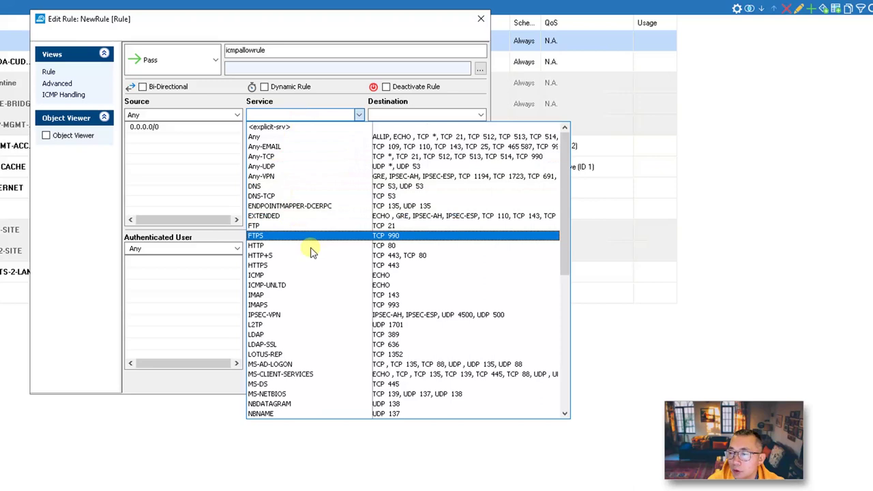
click(322, 279)
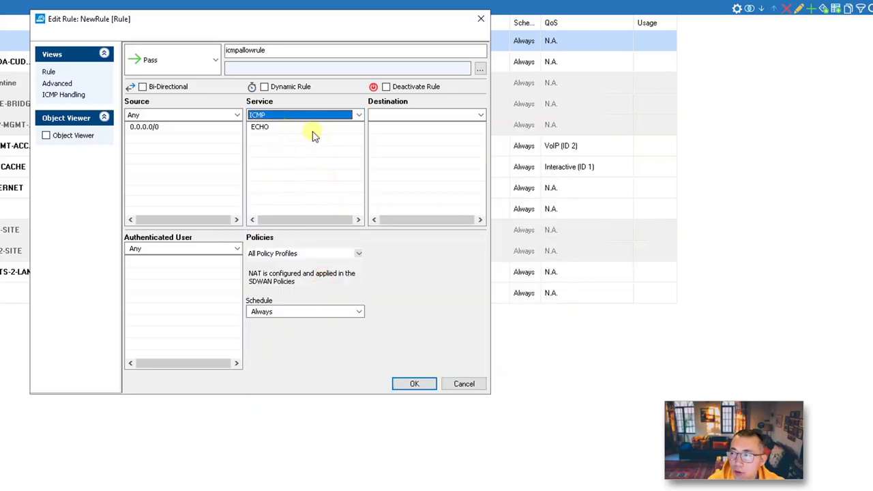
click(413, 116)
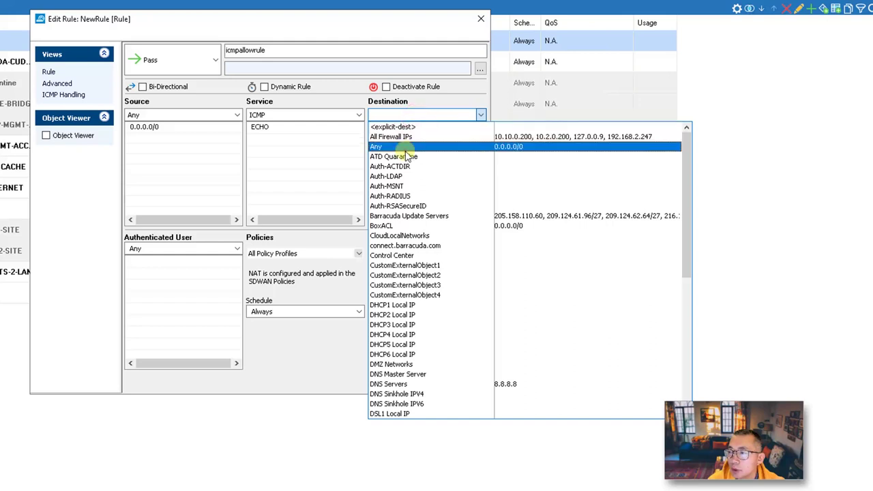
click(401, 146)
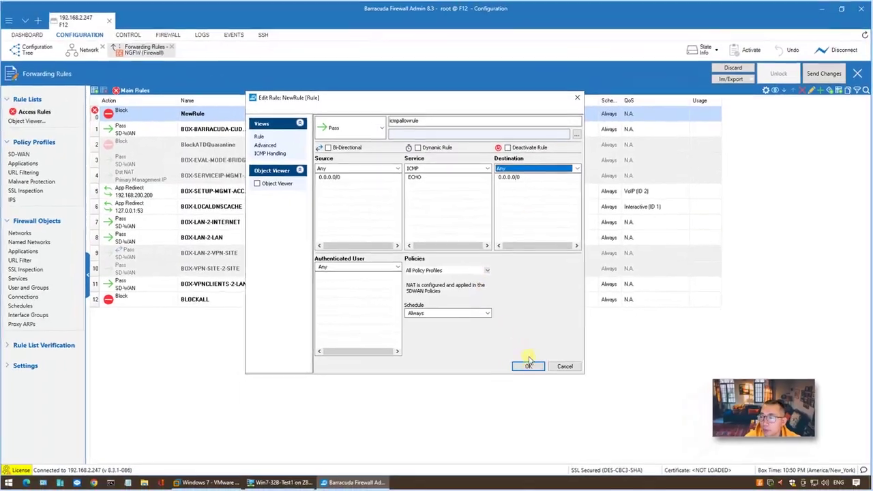
Save icmpallowrule, send it to the F12 and activate the pending changes
click(426, 382)
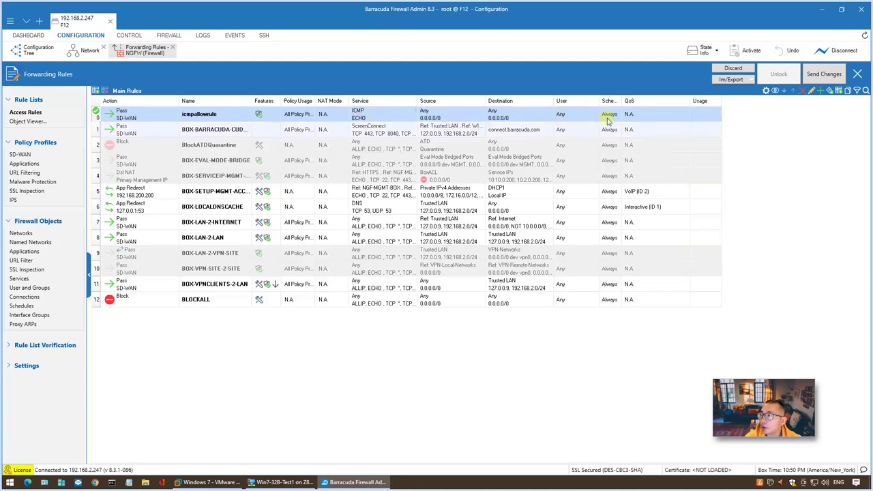
click(829, 75)
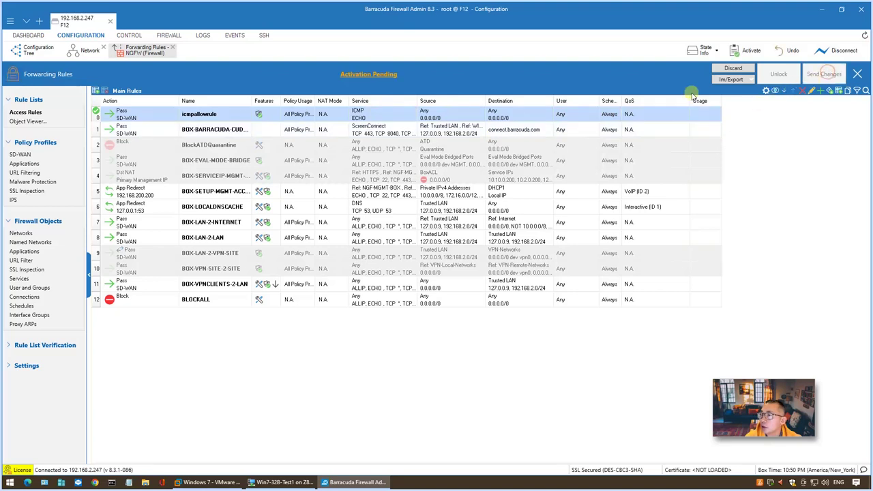
click(392, 77)
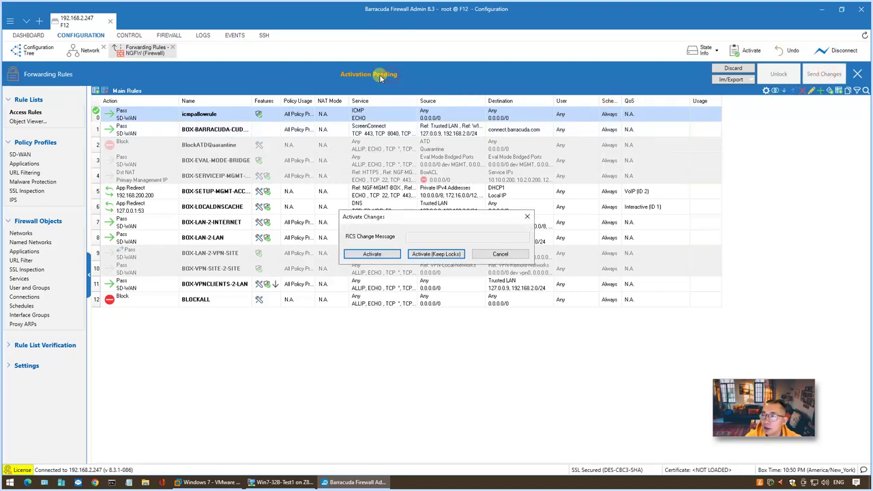
click(372, 254)
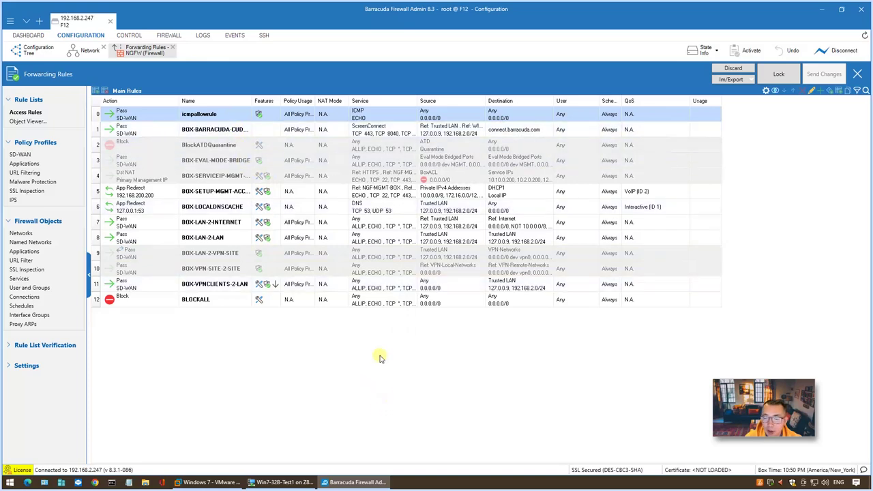
Rerun the ping to 10.2.0.100 on the Hyper-V test machine
click(279, 483)
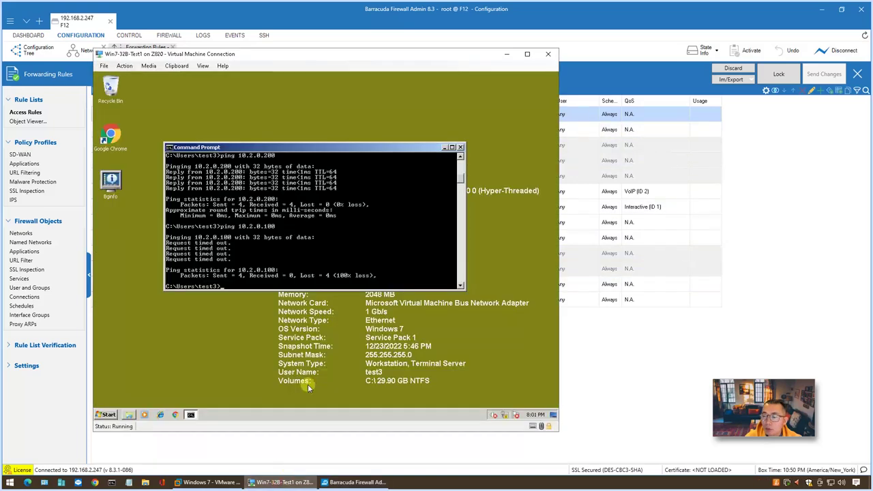
click(220, 482)
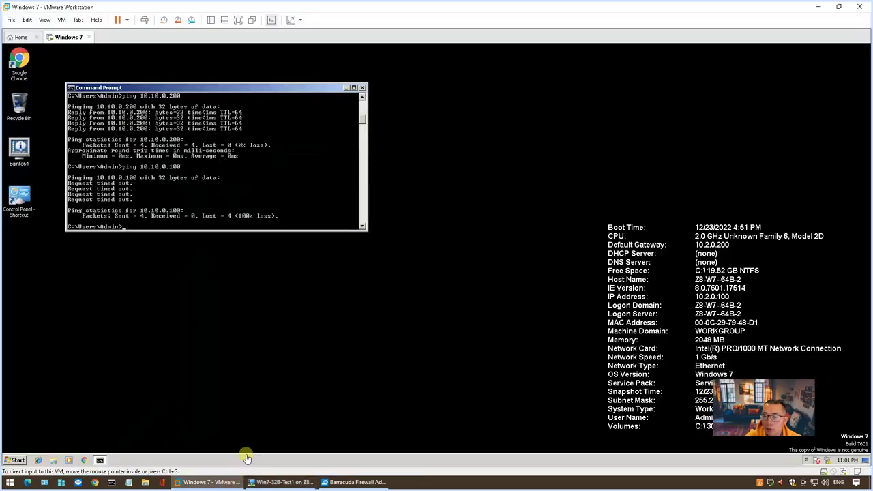
click(280, 482)
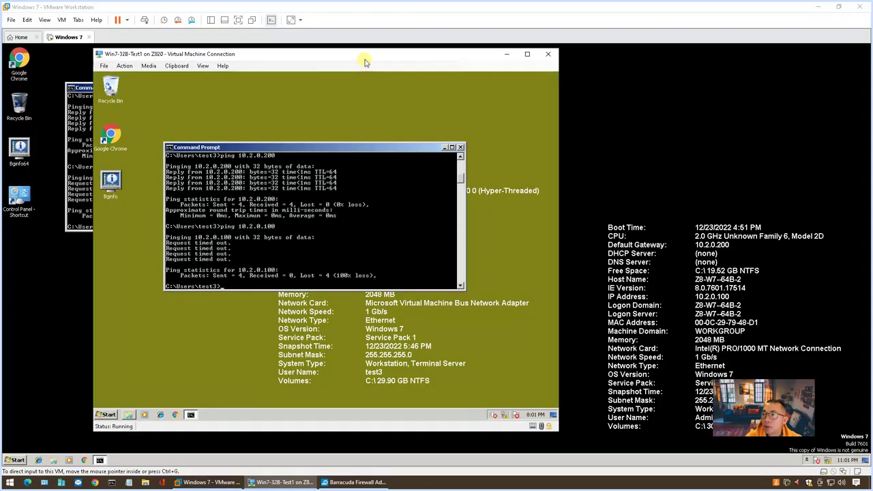
drag(365, 62, 413, 64)
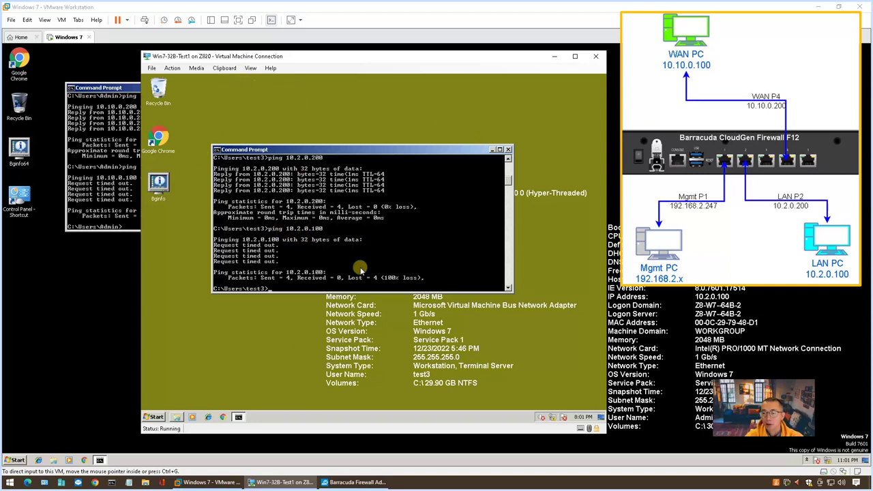
key(Up)
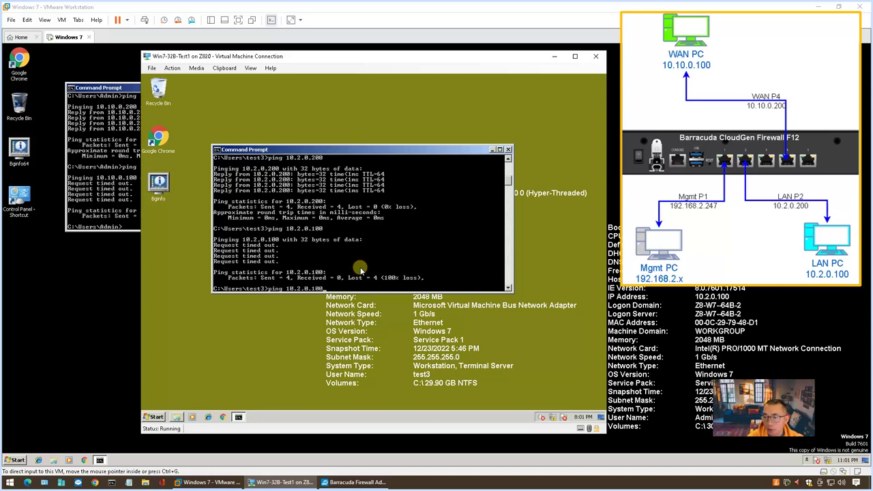
key(Return)
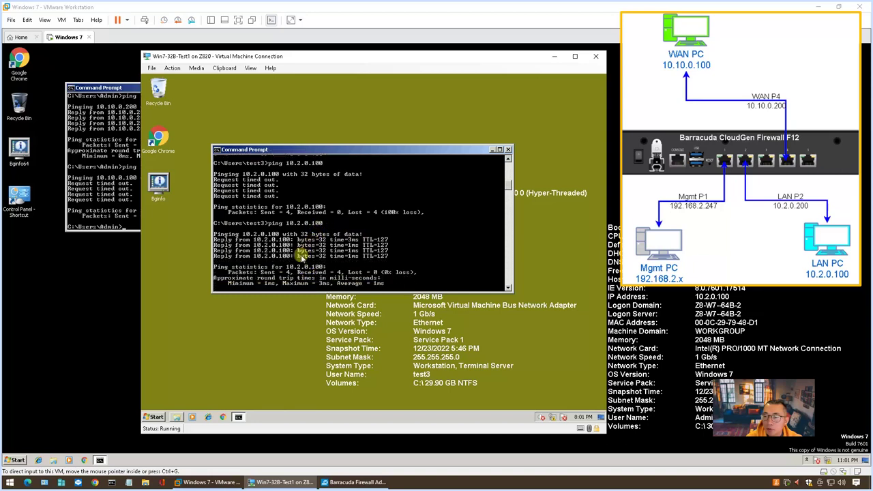
Rerun the ping to 10.10.0.100 in the LAN PC's VMware console
click(123, 197)
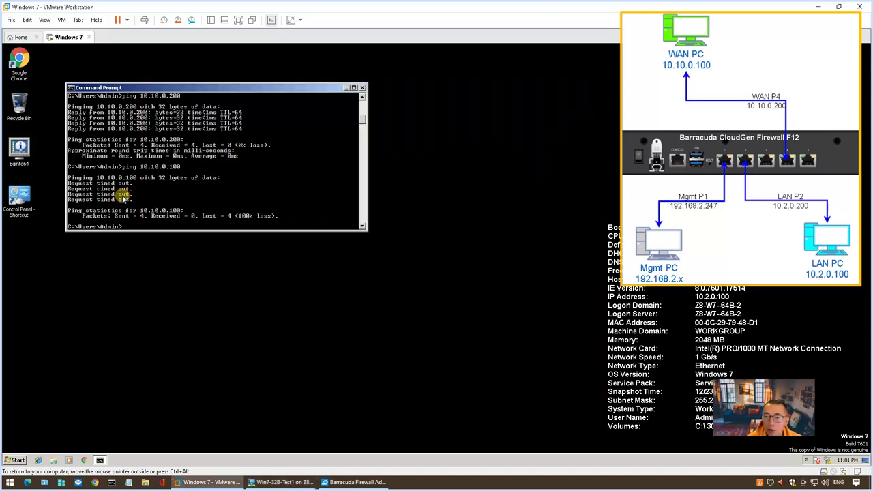
key(Up)
key(Return)
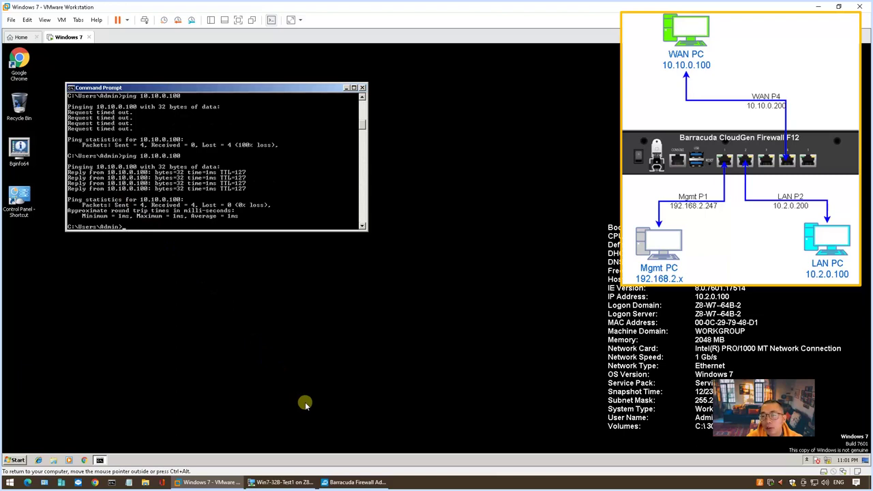
Attempt a Remote Desktop (mstsc) connection to 10.2.0.100, then return to the firewall's Forwarding Rules
click(282, 482)
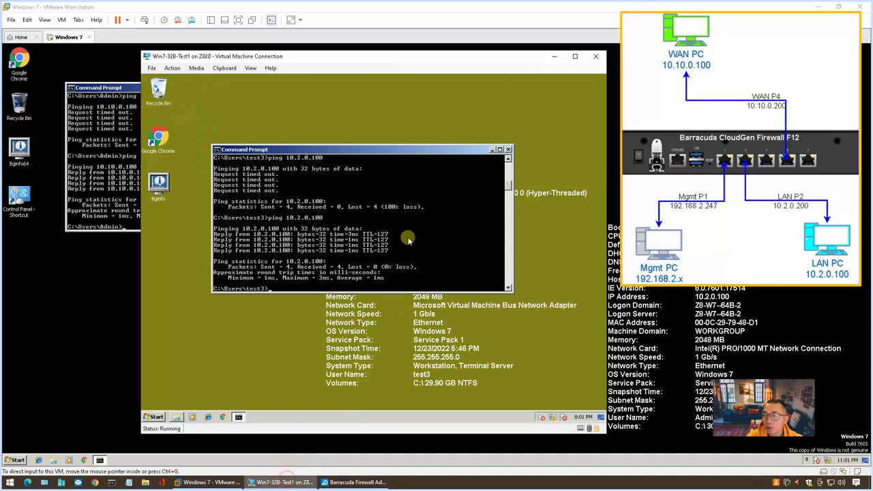
text(msts)
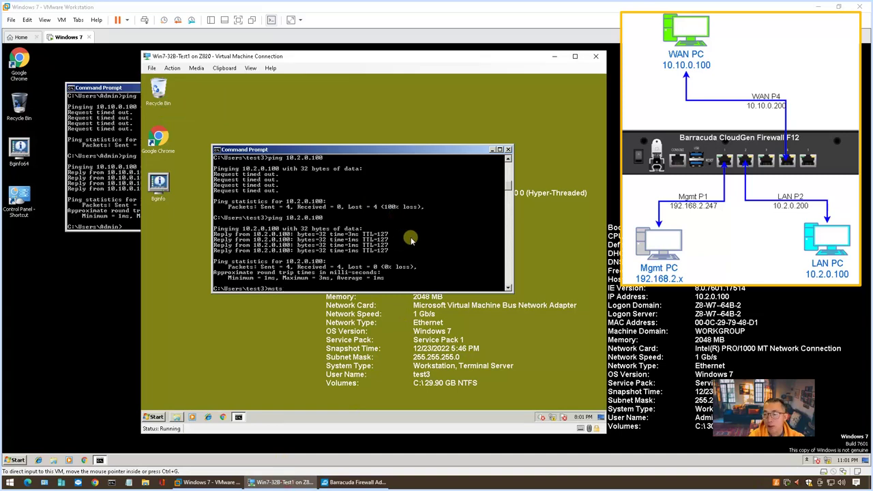
text(c)
key(Return)
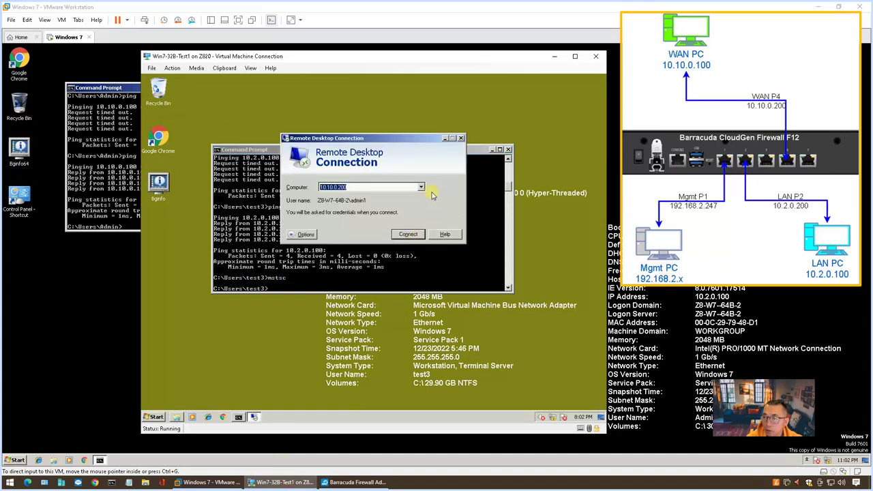
click(421, 187)
click(421, 187)
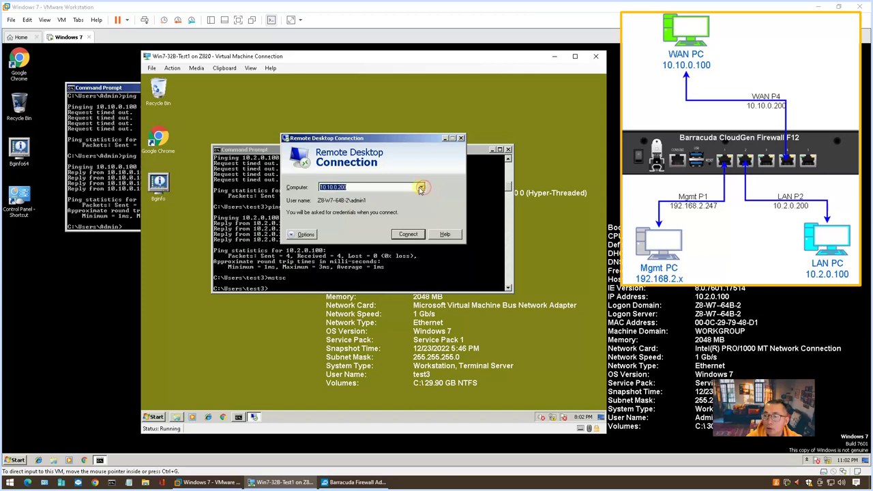
text(10.2.)
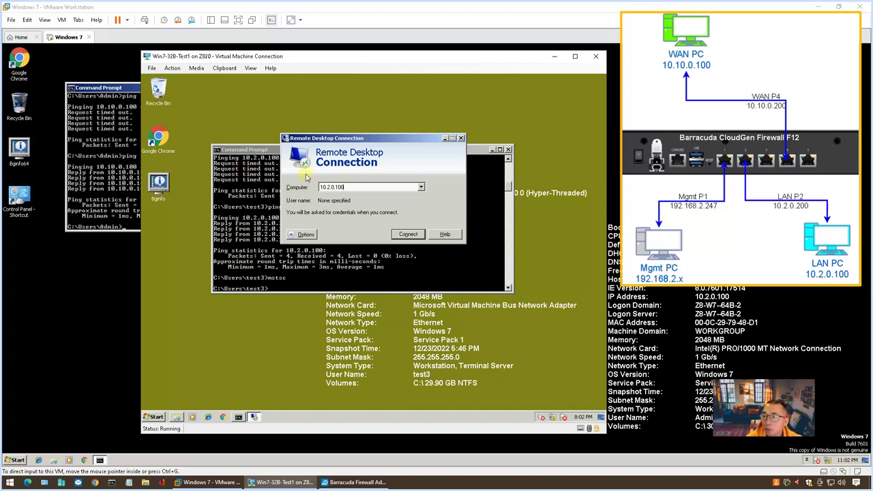
click(408, 234)
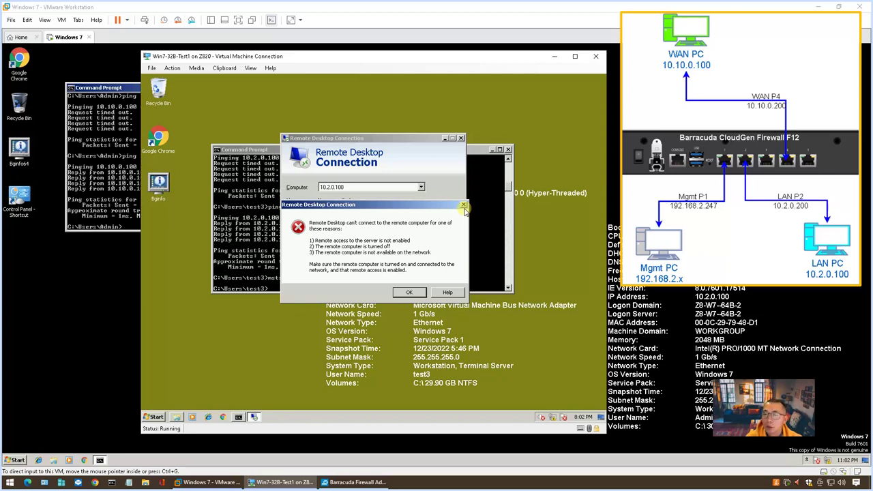
click(249, 103)
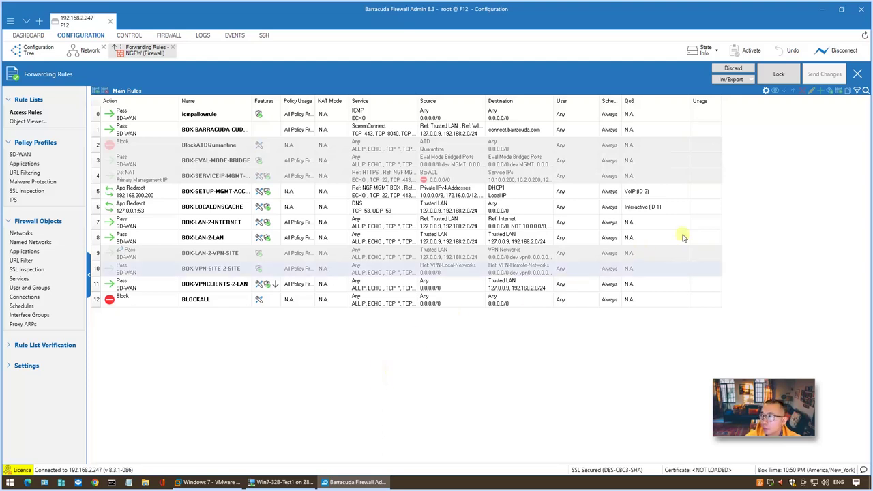
Lock the ruleset and add a new Dst NAT rule named DST-NAT-RDP
click(772, 77)
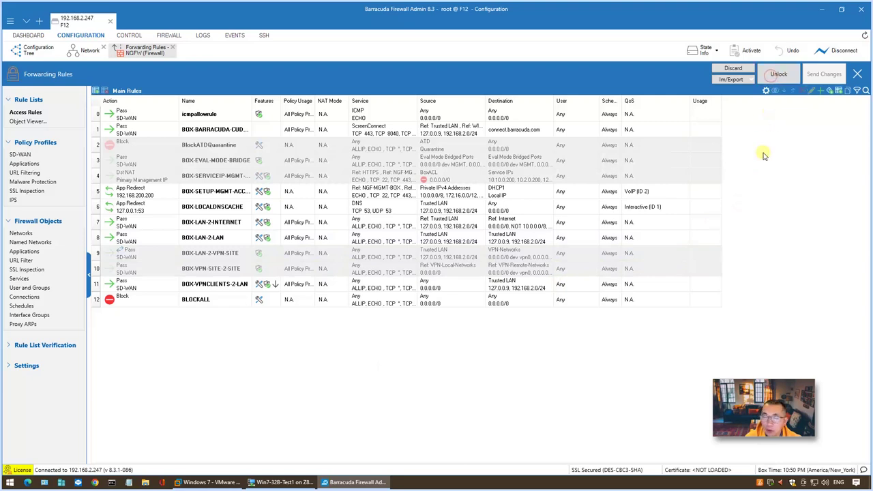
right_click(719, 119)
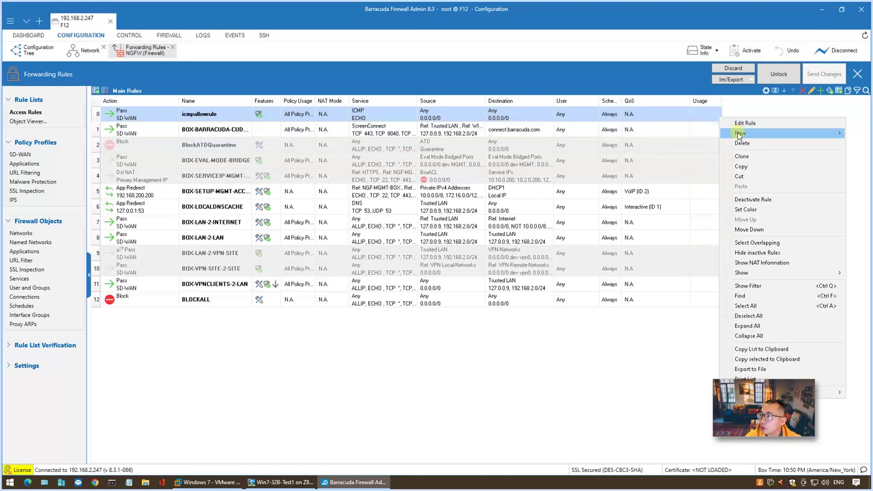
mouse_move(740, 133)
click(709, 134)
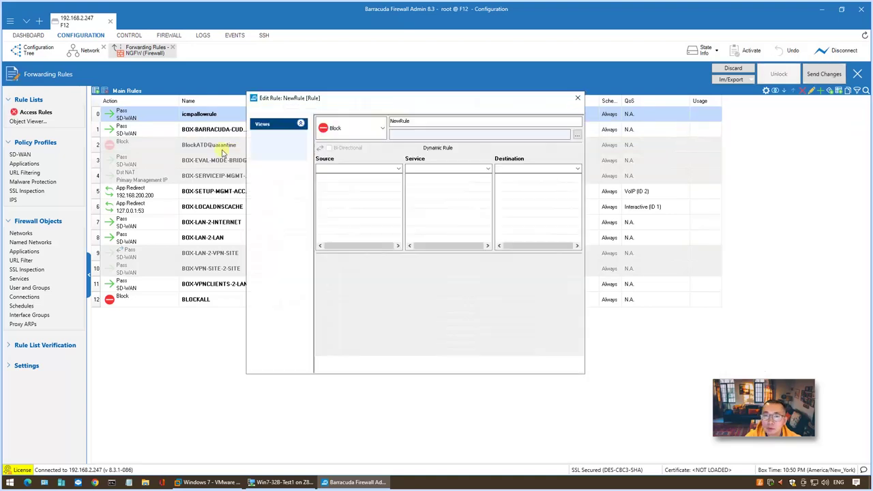
click(367, 133)
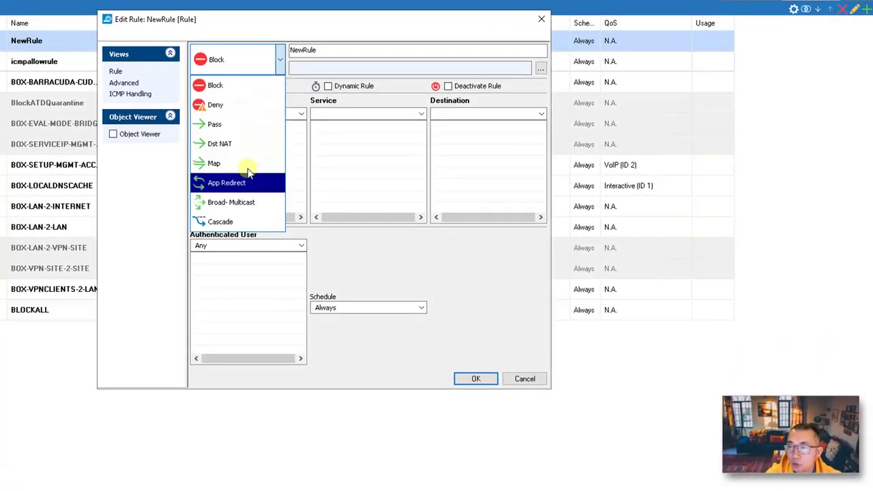
click(242, 145)
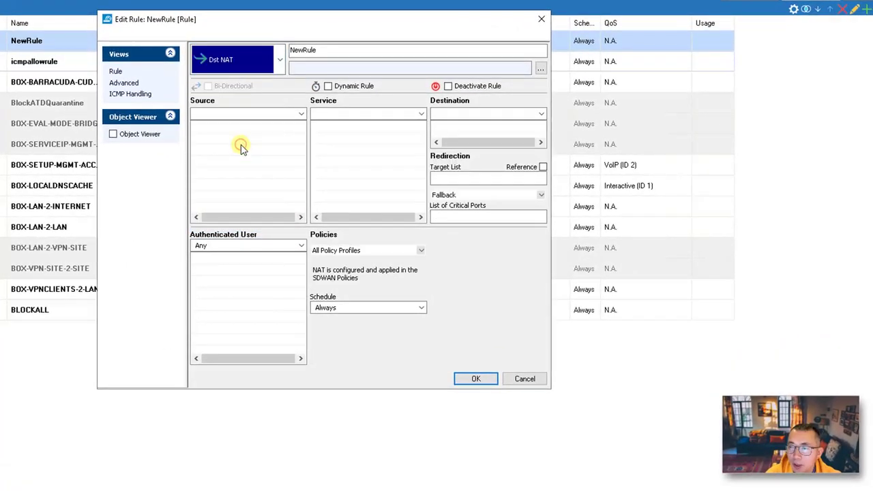
key(Tab)
text(DST-NAT-RDP)
click(249, 139)
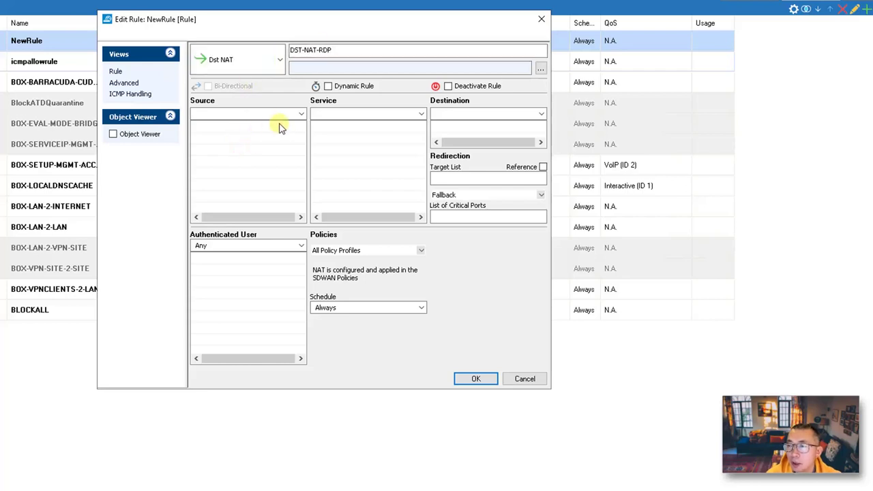
Set Source Any, Service RDP and Destination All Firewall IPs, then select the Target List field
click(301, 113)
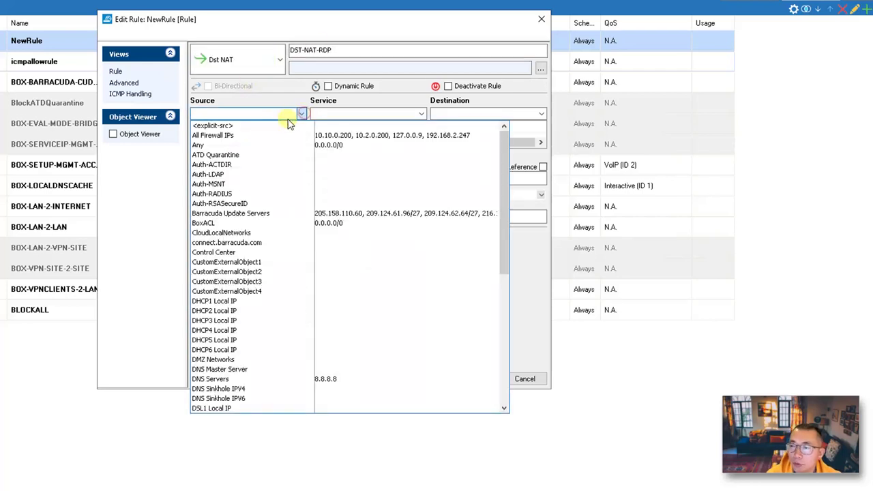
click(264, 145)
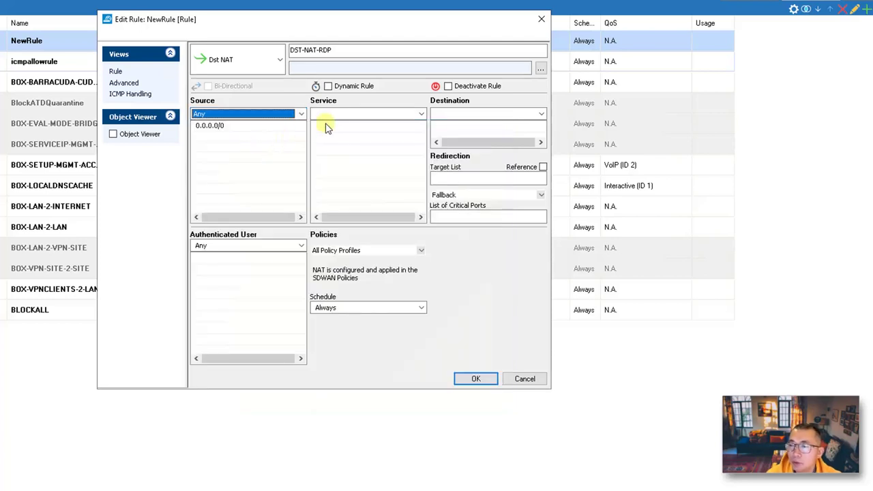
click(355, 115)
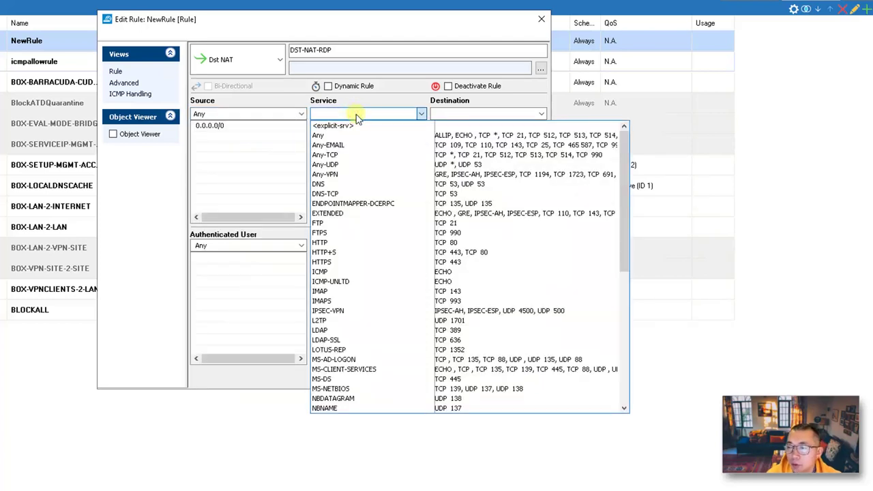
scroll(373, 339, down, 4)
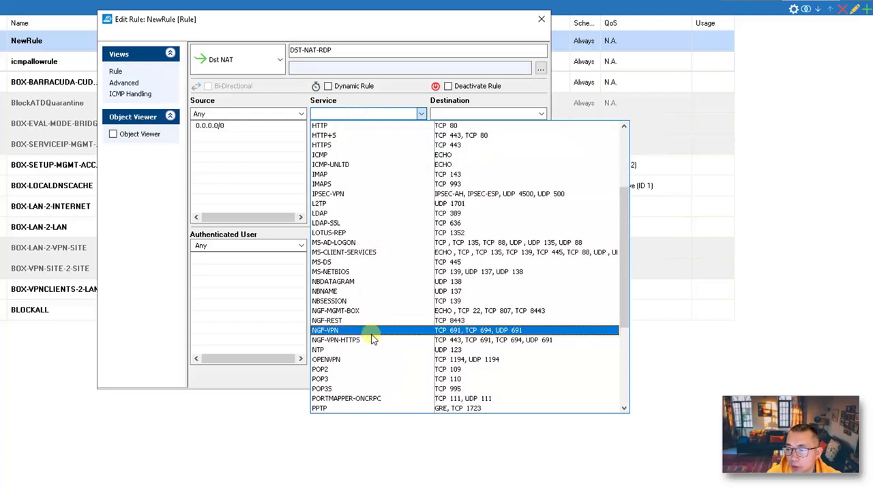
scroll(373, 339, down, 2)
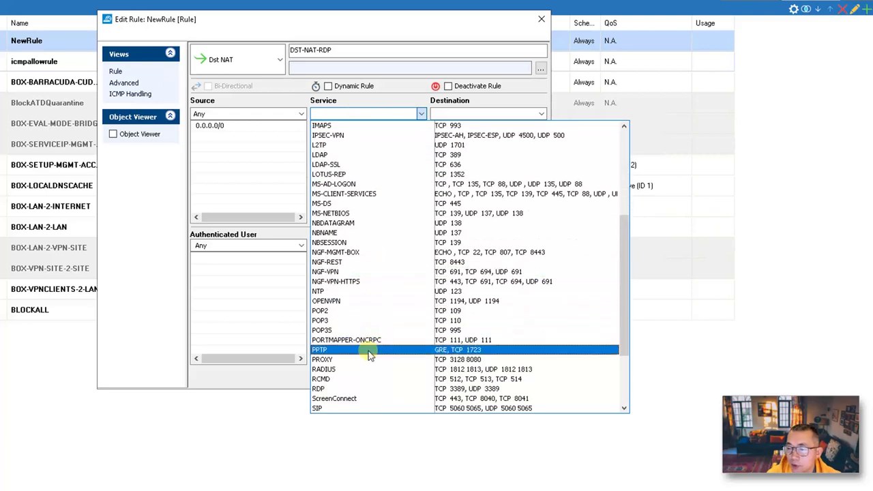
click(362, 390)
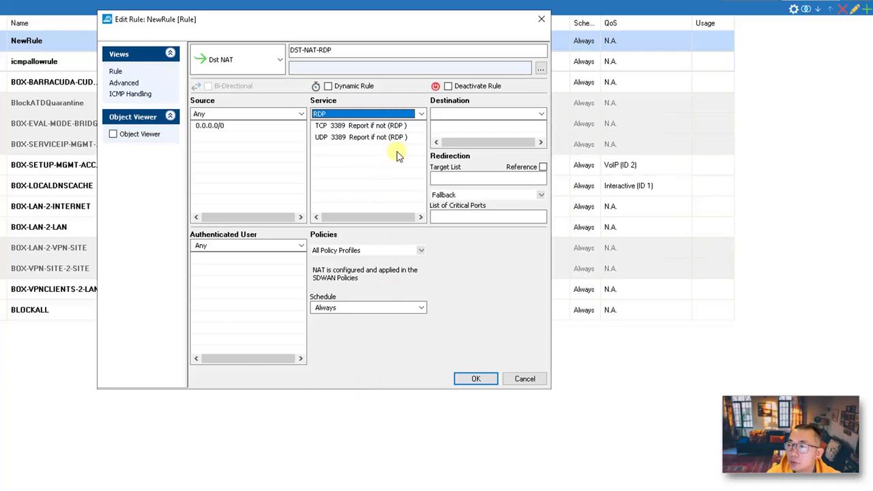
click(482, 114)
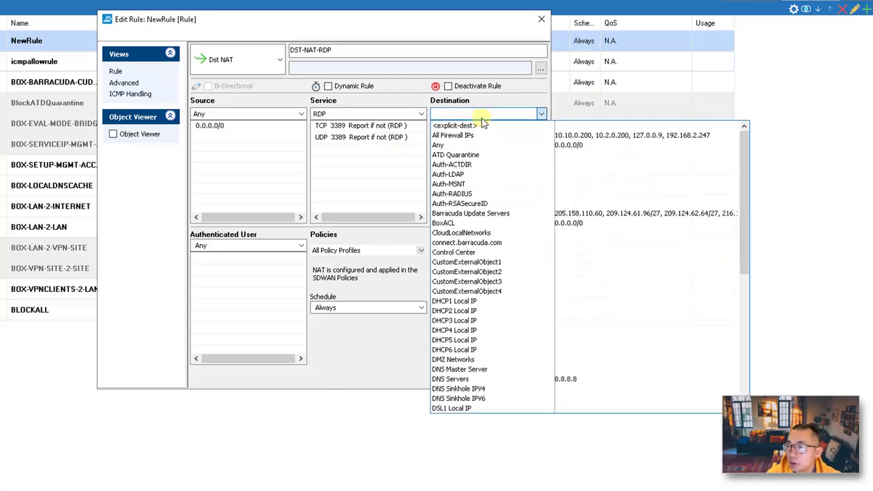
click(477, 145)
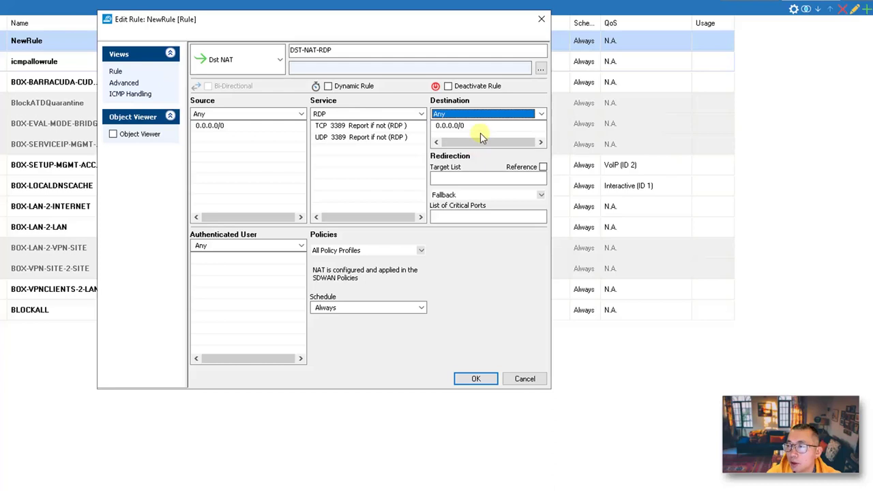
click(484, 114)
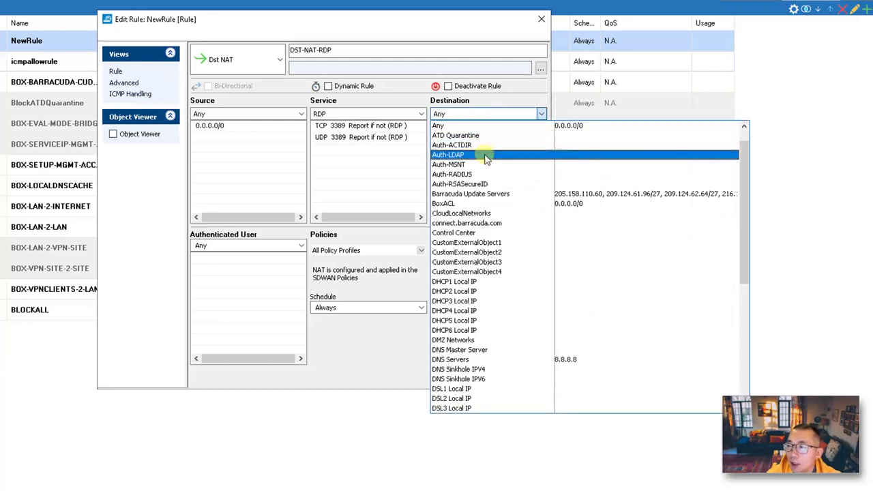
scroll(481, 157, up, 1)
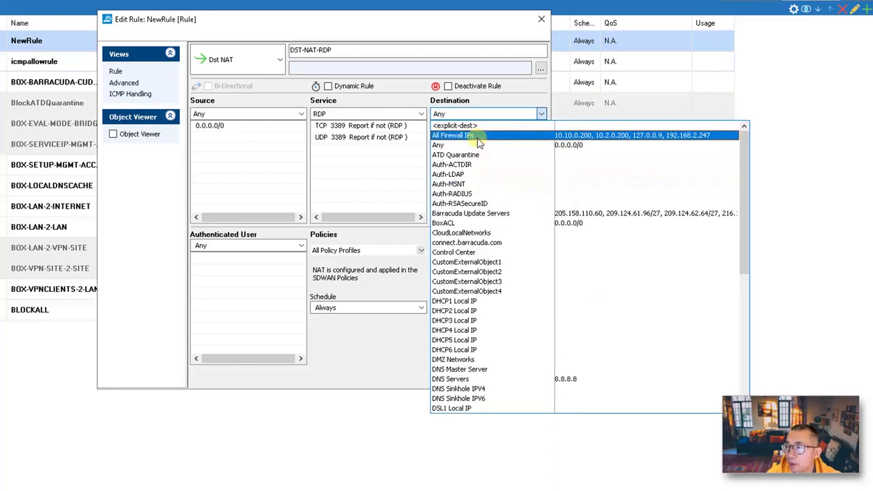
click(478, 137)
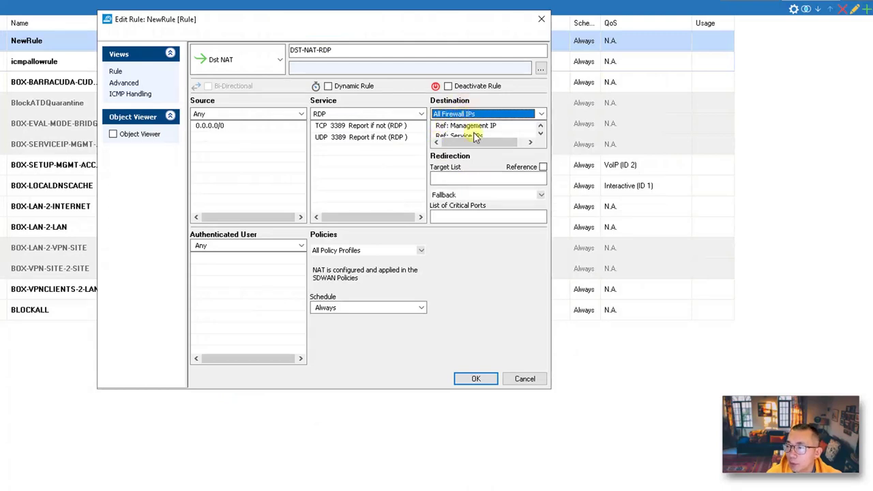
click(469, 181)
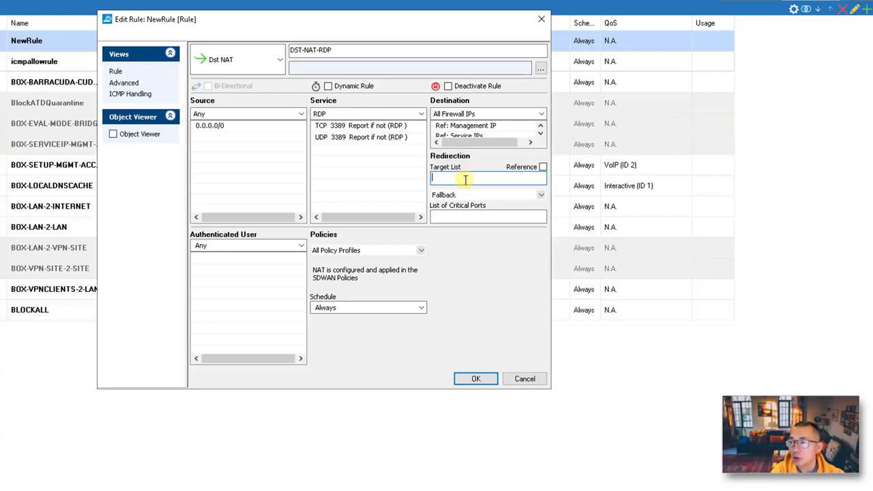
Set the DST-NAT-RDP target to 10.2.0.100, save it, then send and activate the changes
text(10.2.0.100)
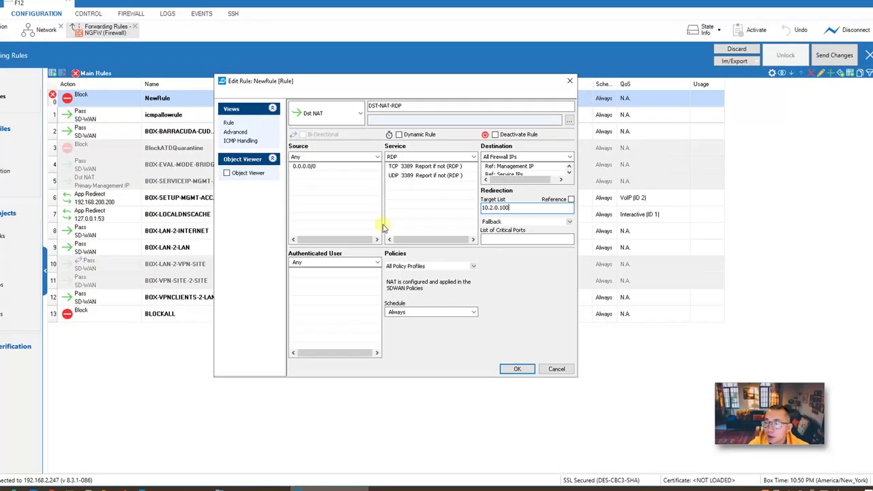
click(472, 381)
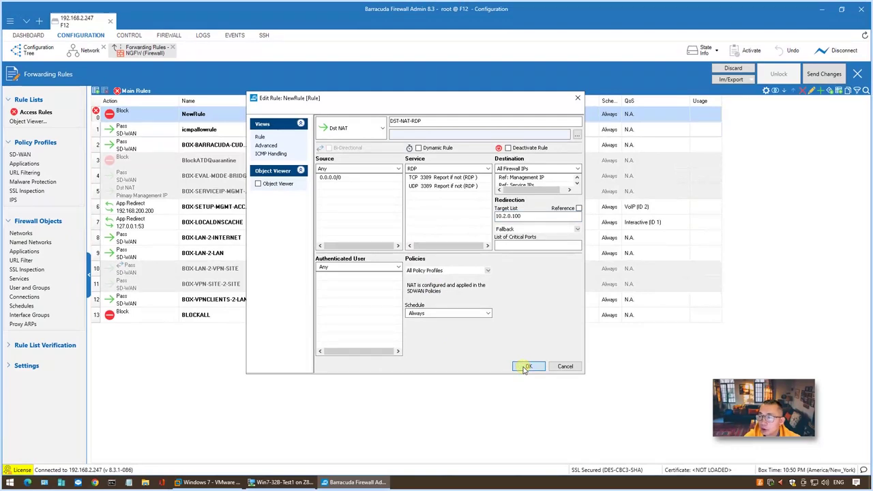
click(527, 367)
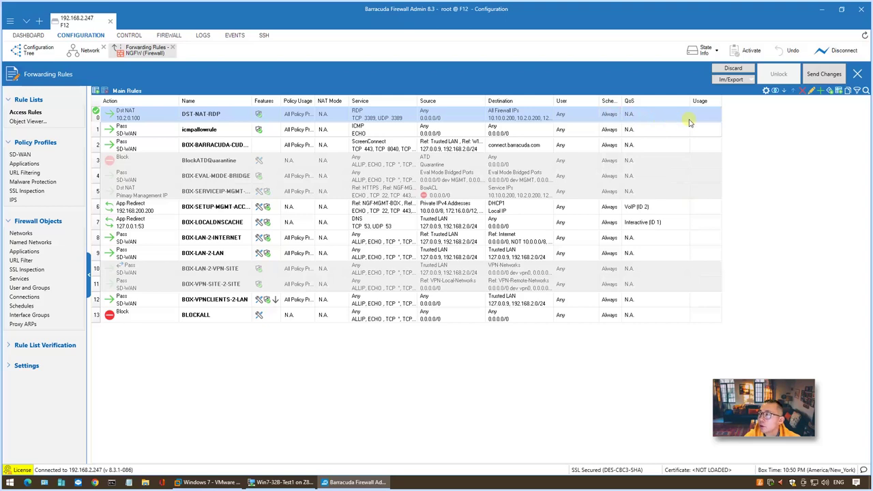
click(818, 78)
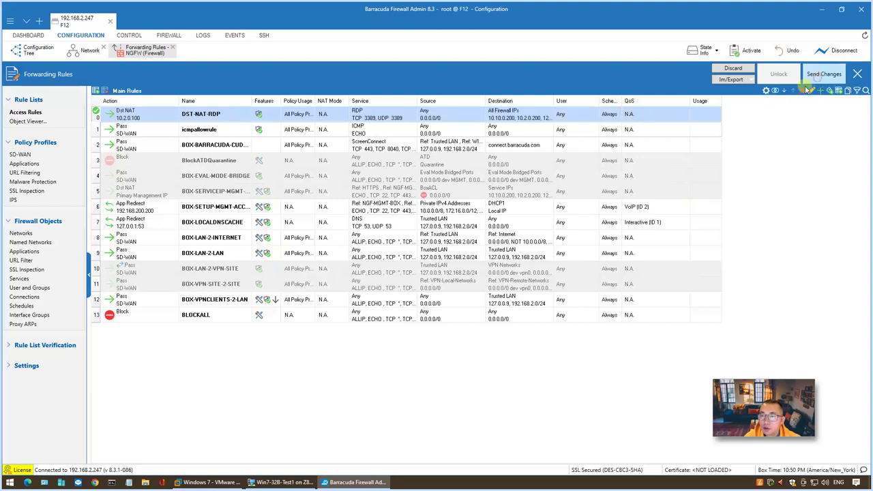
click(375, 74)
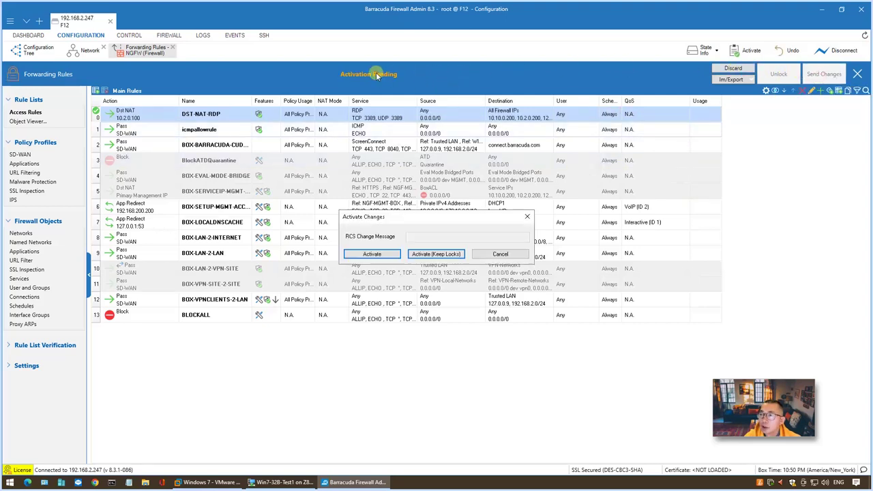
click(381, 251)
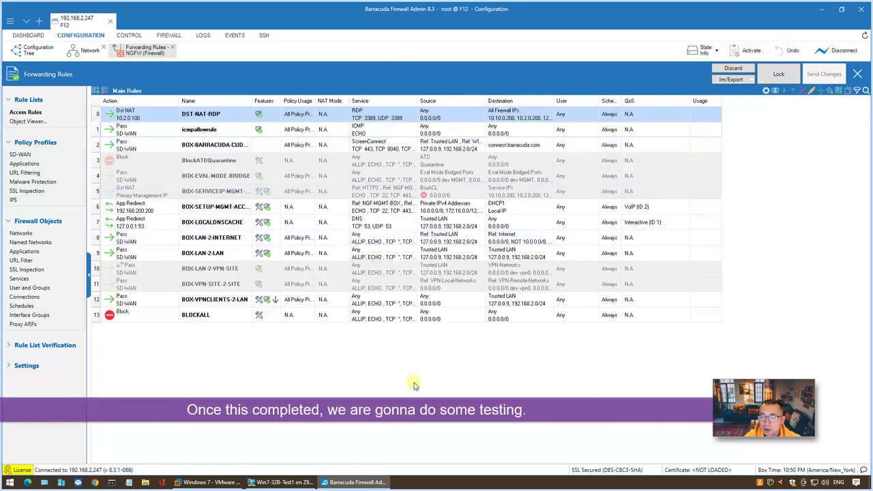
In Remote Desktop Connection, choose 10.10.0.200 as the computer and connect
click(278, 482)
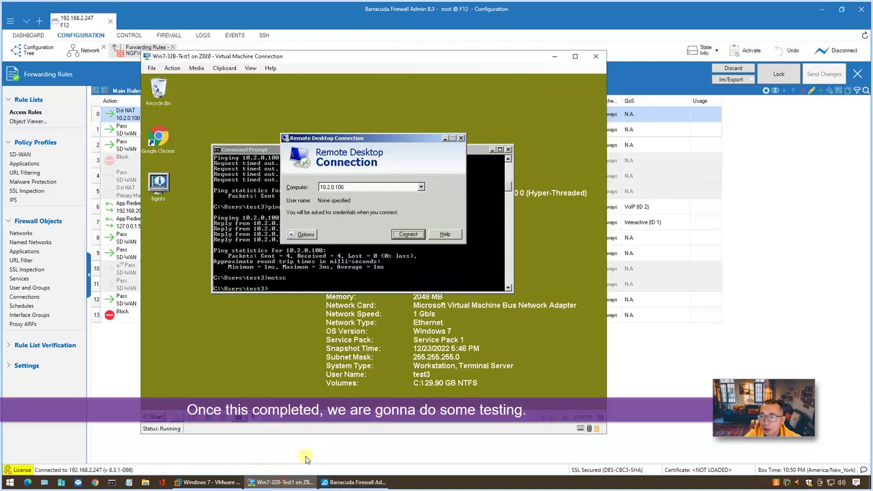
click(229, 484)
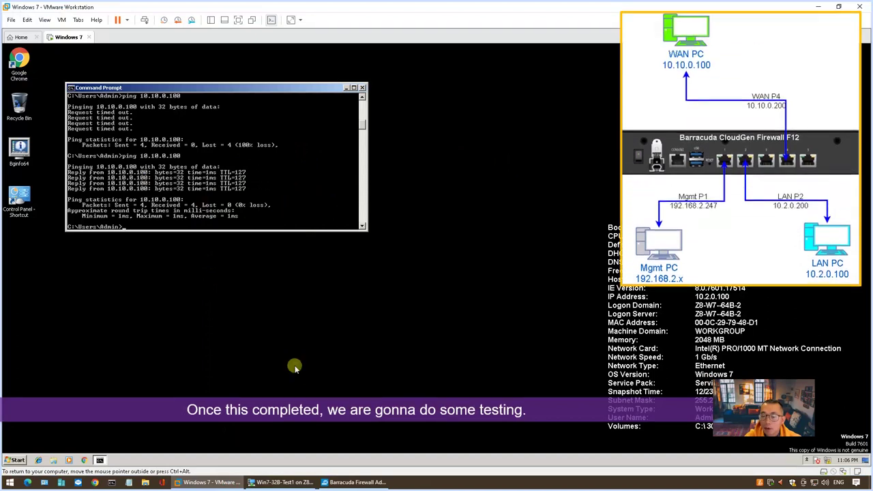
click(280, 482)
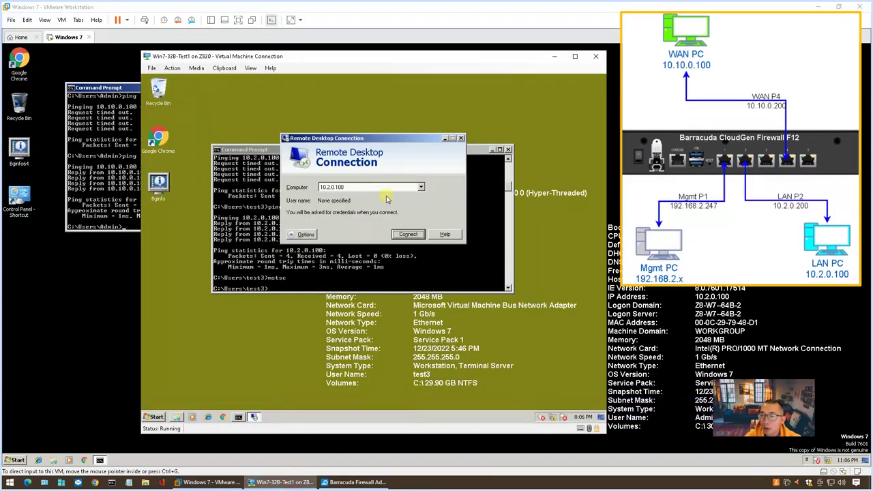
click(421, 187)
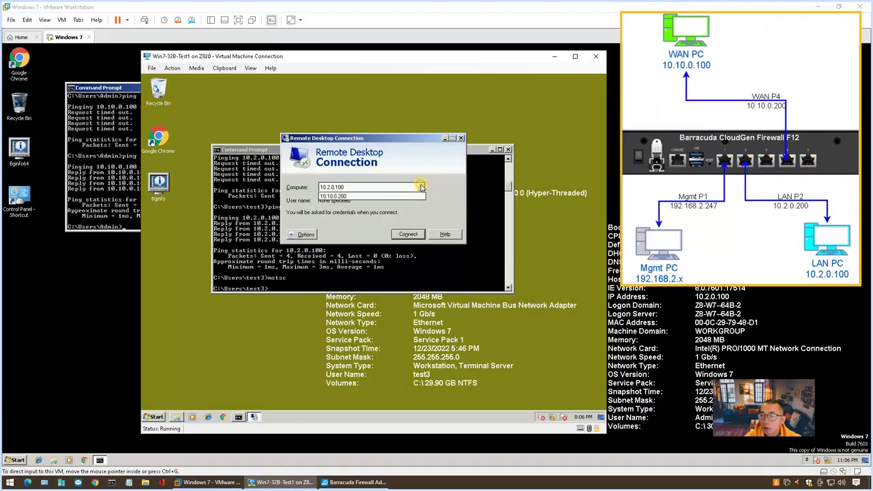
click(421, 187)
click(420, 187)
click(414, 197)
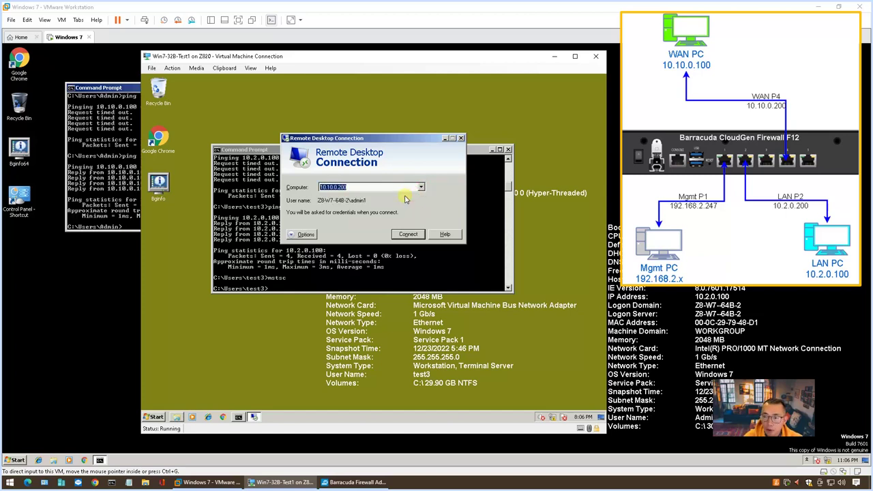
click(356, 188)
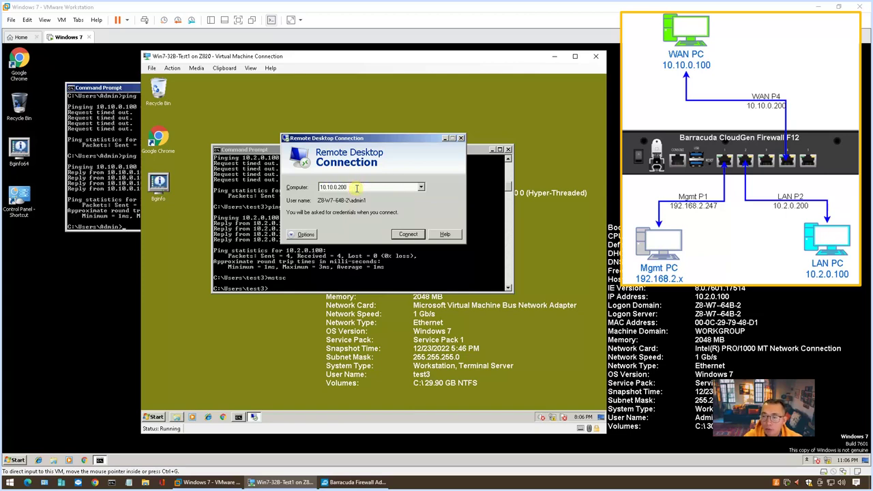
click(407, 235)
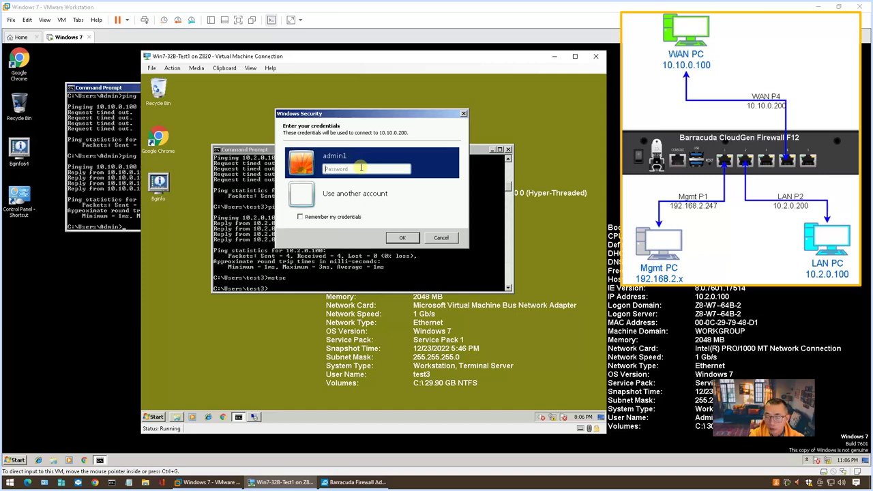
Enter the account password, accept the certificate permanently, and take over the LAN PC's session
text(••••••)
key(Return)
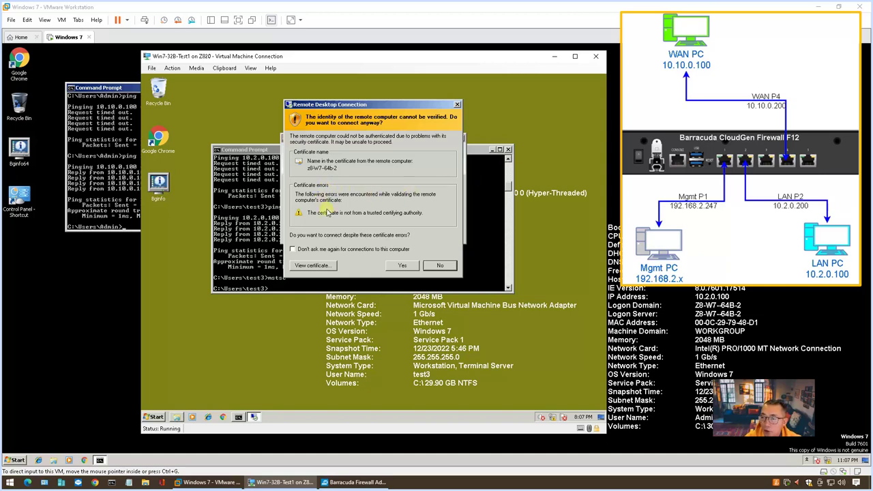
click(369, 249)
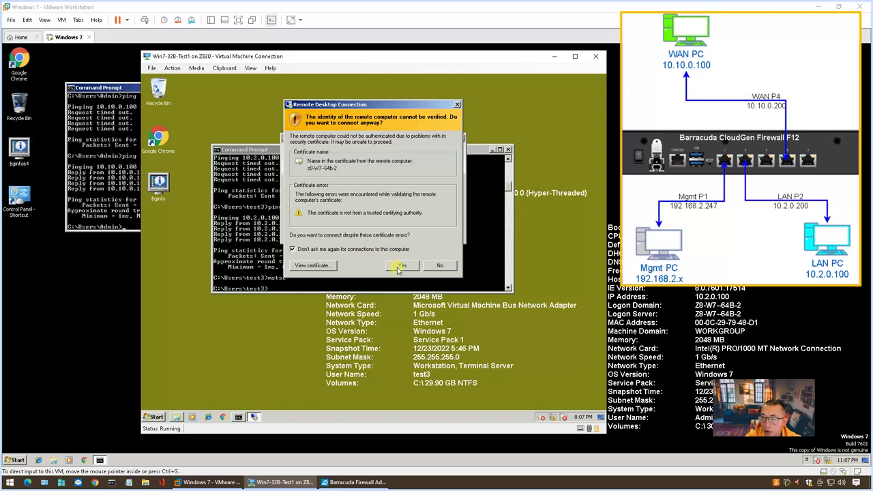
click(400, 266)
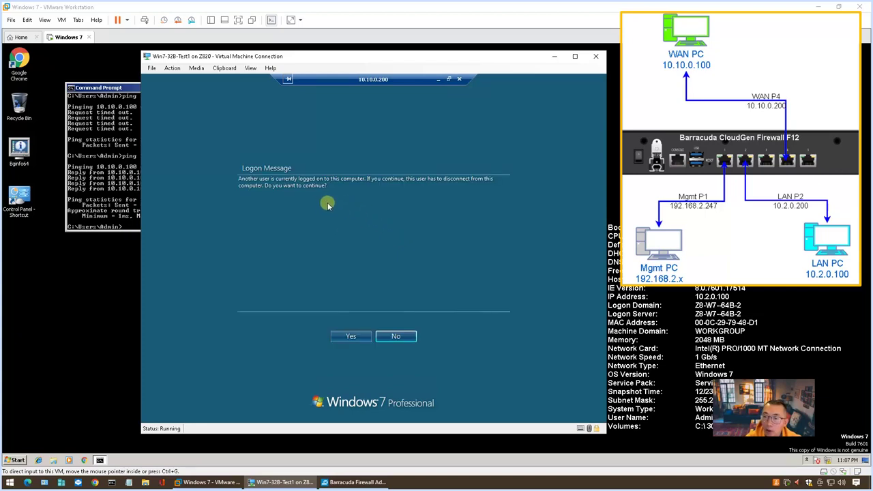
click(350, 337)
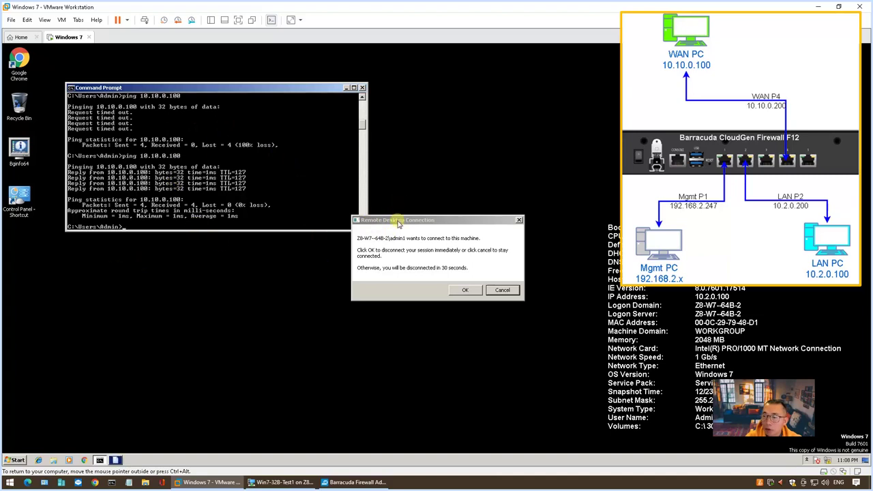
click(398, 221)
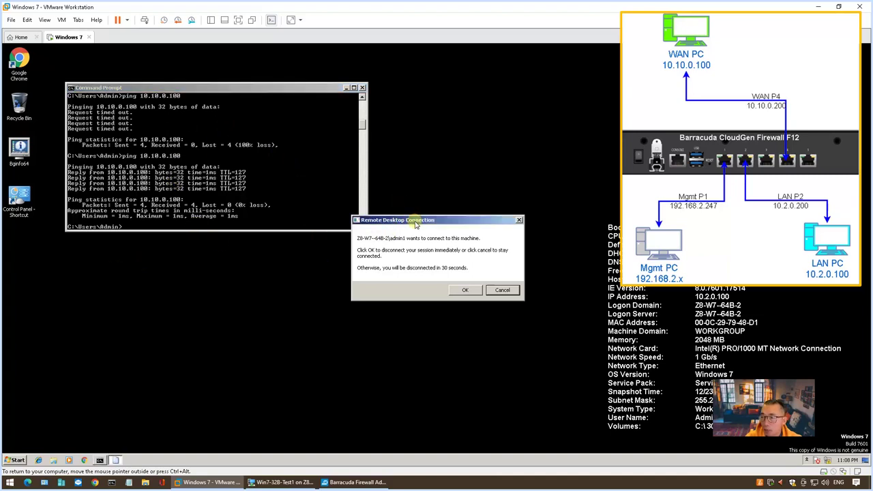
click(457, 290)
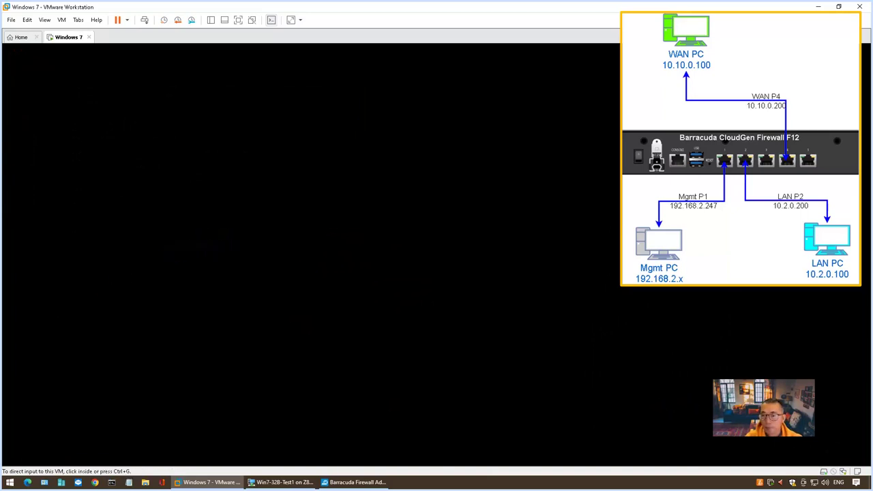
Launch a command prompt in the 10.10.0.200 remote session by searching cmd from Start
click(287, 482)
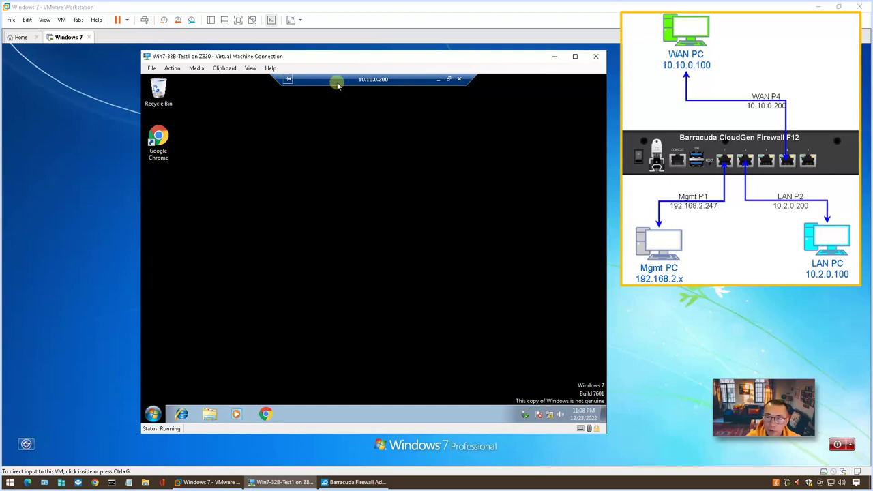
click(153, 414)
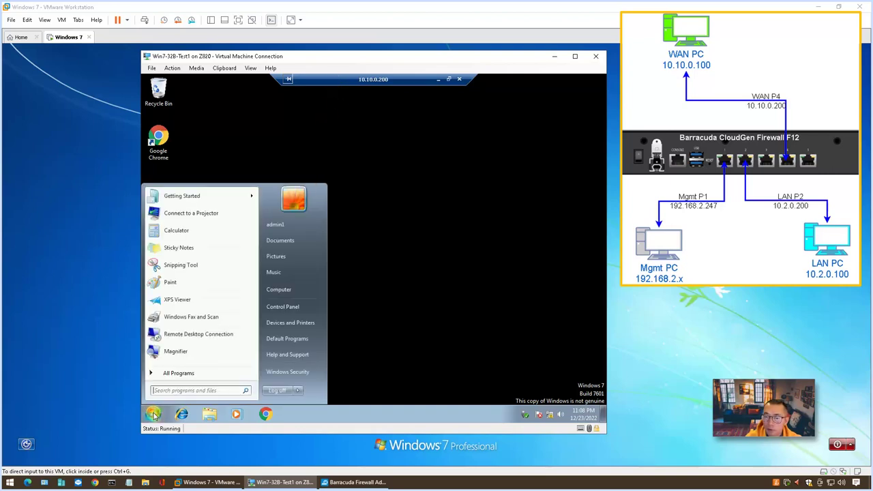
right_click(153, 414)
click(152, 414)
click(200, 388)
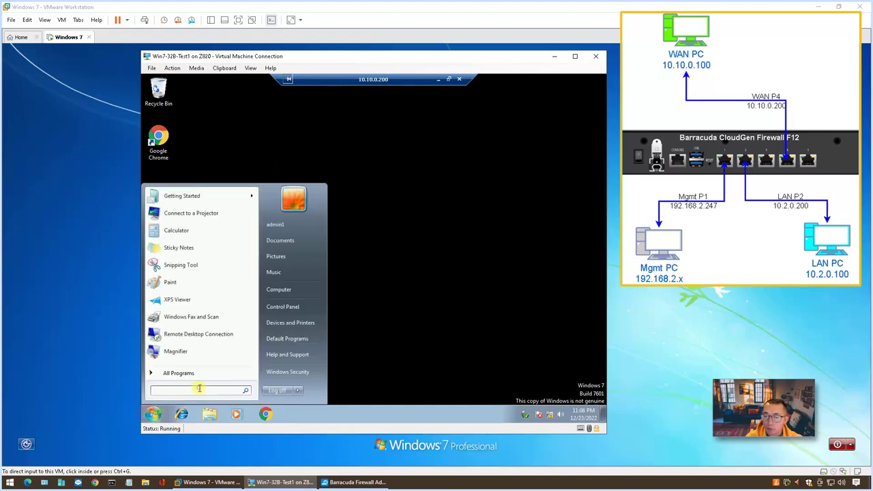
text(cmd)
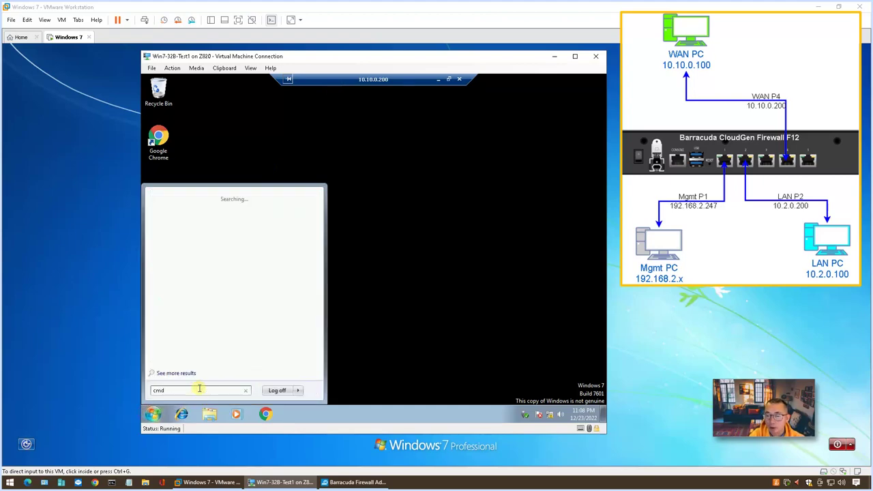
key(Return)
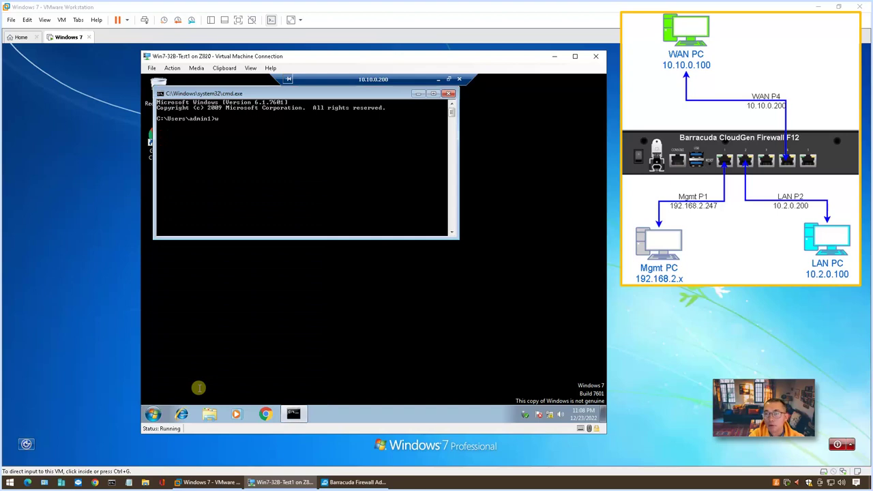
Run whoami and ipconfig, confirming IPv4 10.2.0.100 with gateway 10.2.0.200
text(whoami)
key(Return)
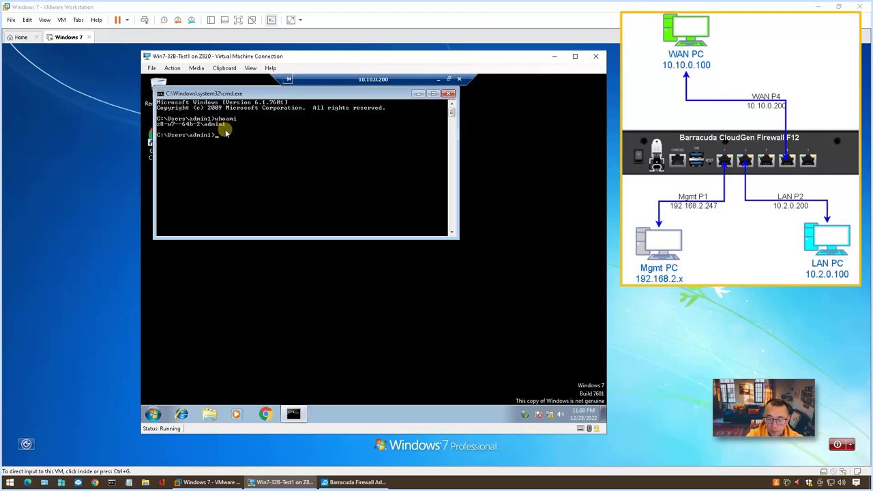
text(ipconfig)
key(Return)
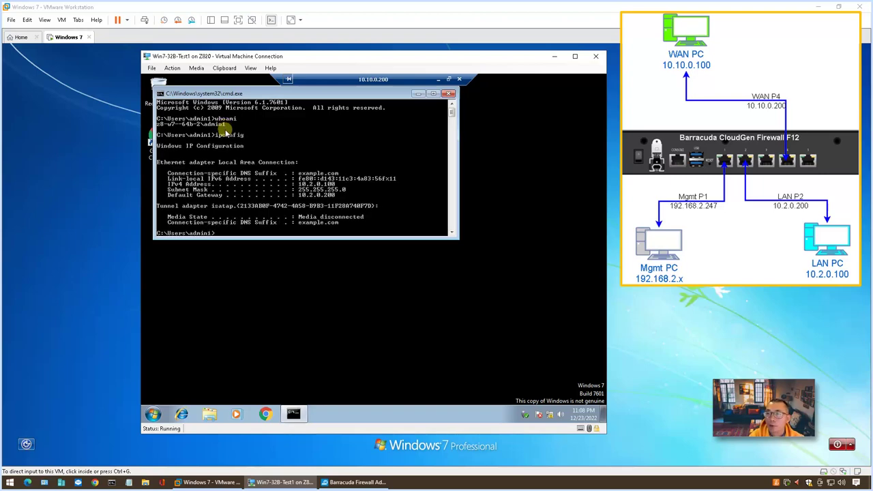